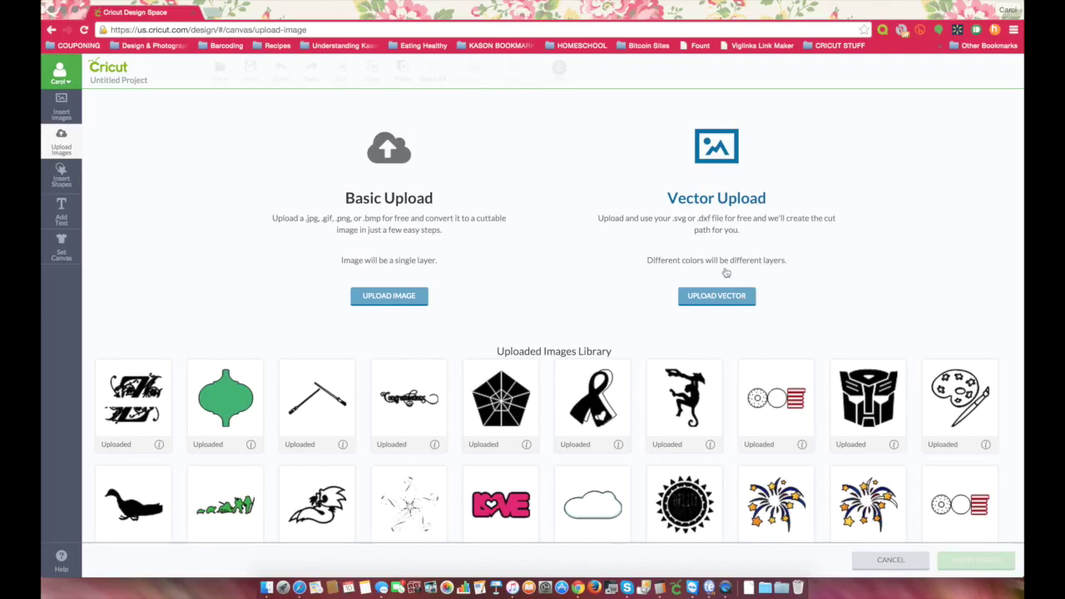
# Upload Regal C.svg from Desktop > Patterns to sell > Regal_SplitLetters_SVG as a vector image and save it.
pyautogui.click(711, 305)
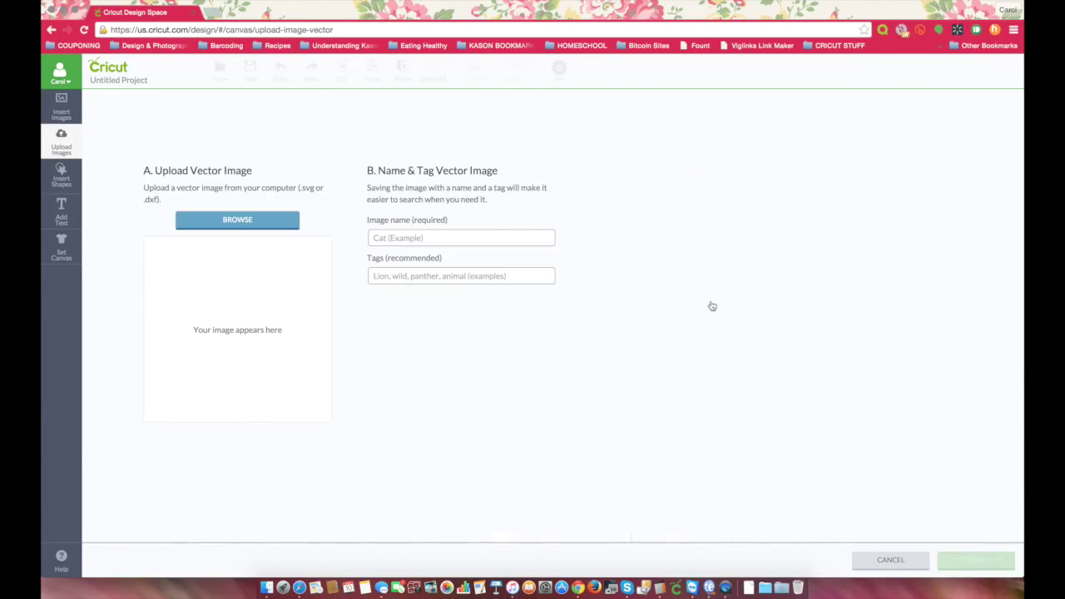
pyautogui.click(207, 217)
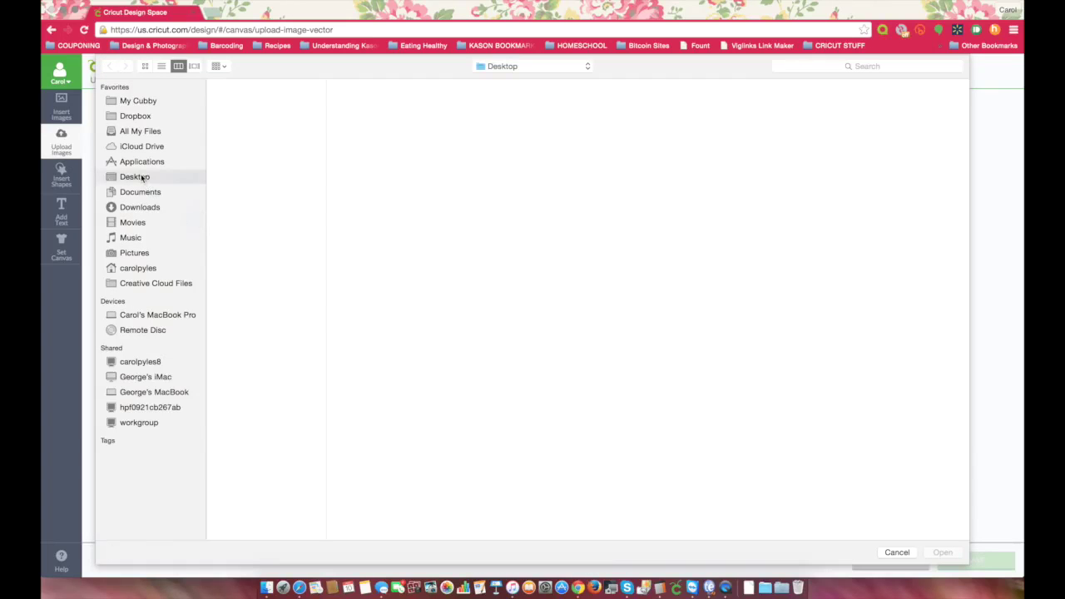
pyautogui.click(139, 178)
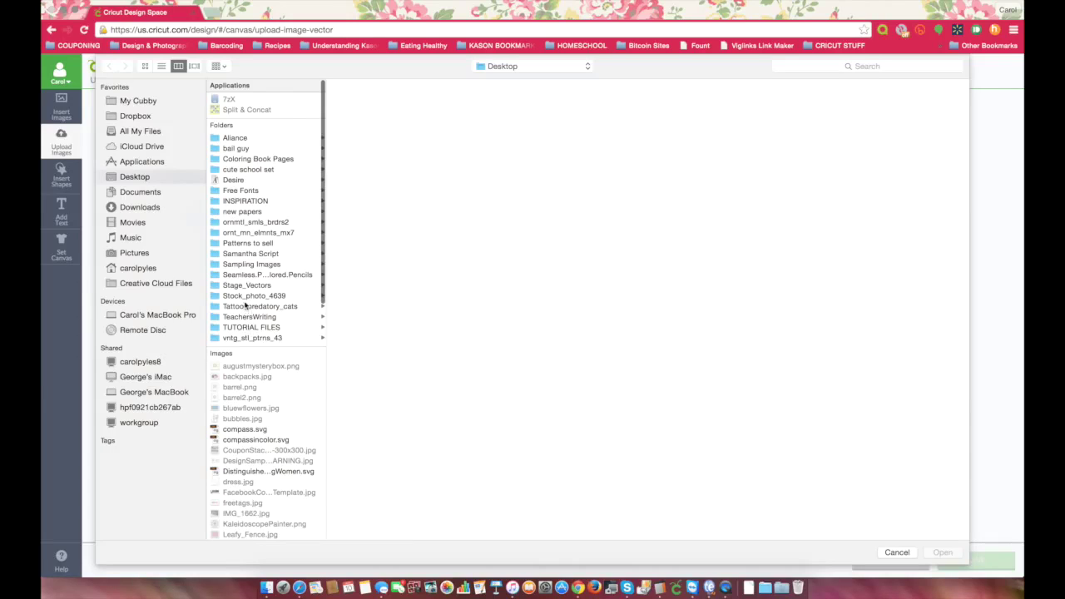
pyautogui.click(240, 244)
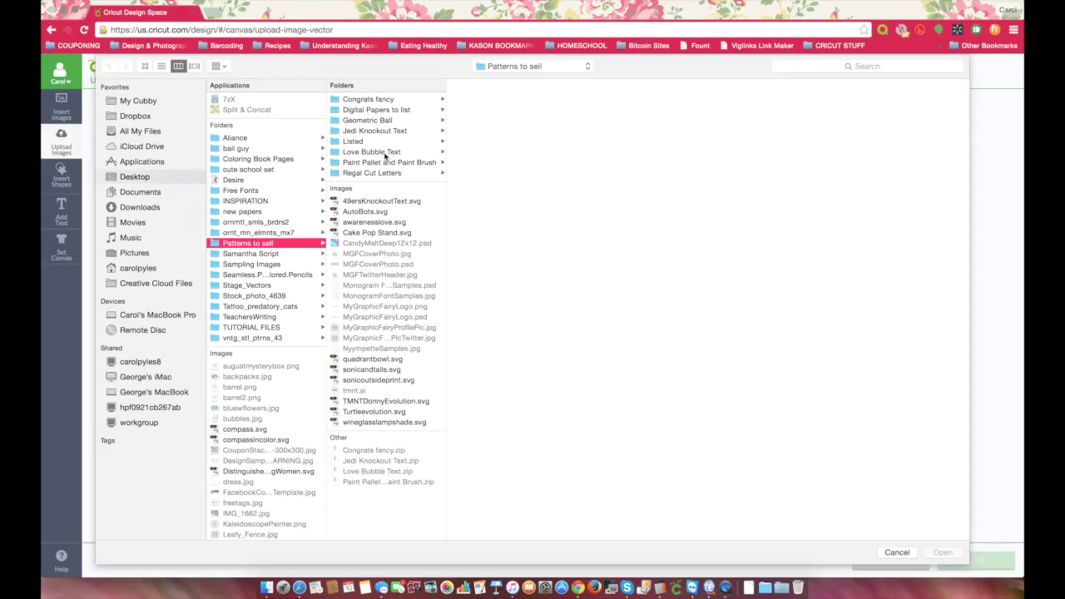
pyautogui.click(384, 175)
pyautogui.click(481, 99)
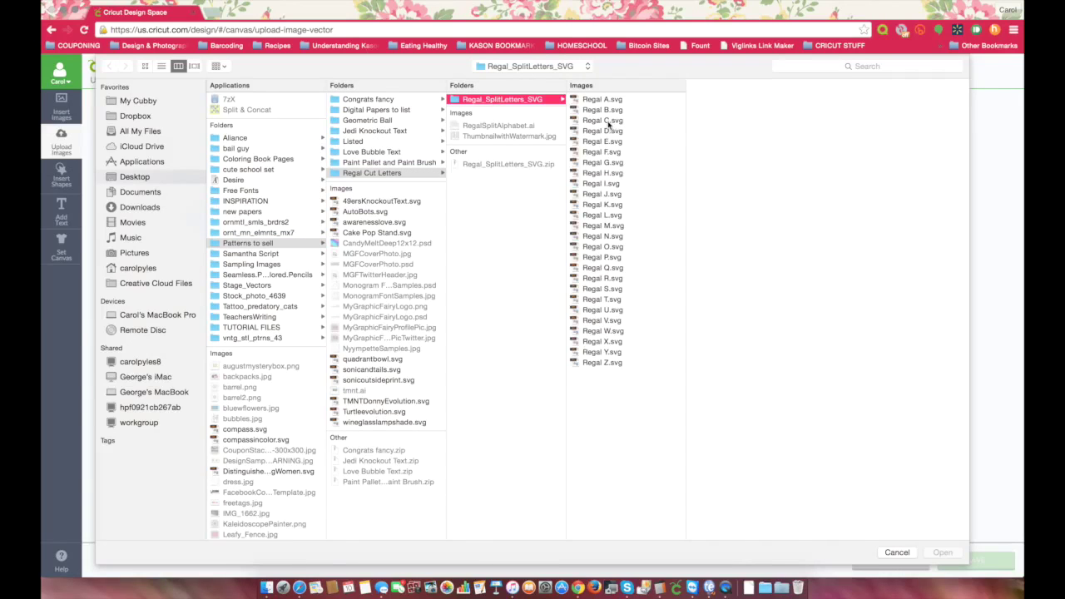
pyautogui.click(609, 121)
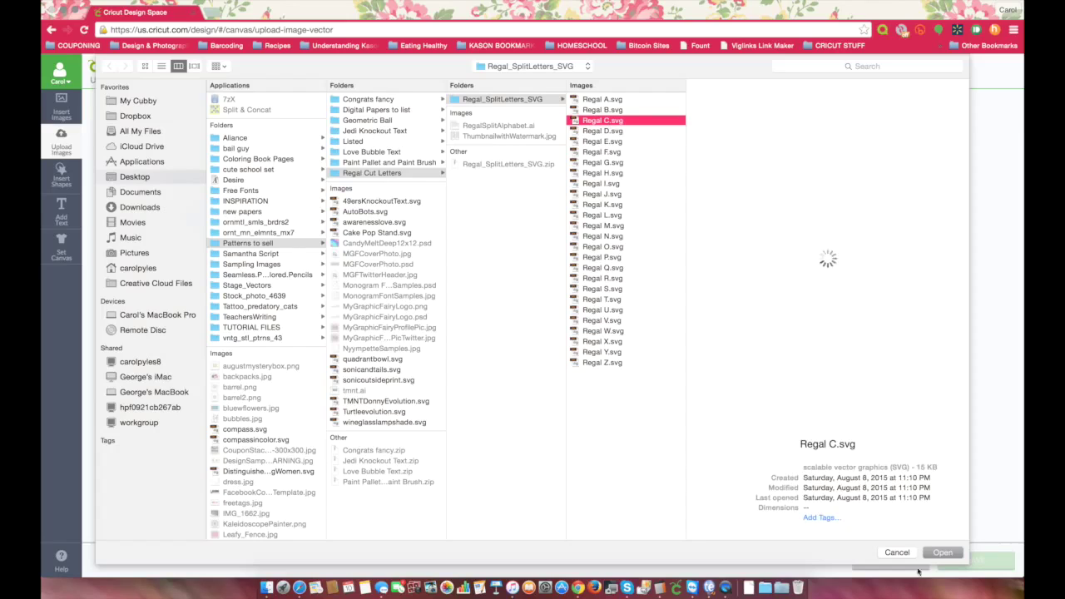
pyautogui.click(941, 553)
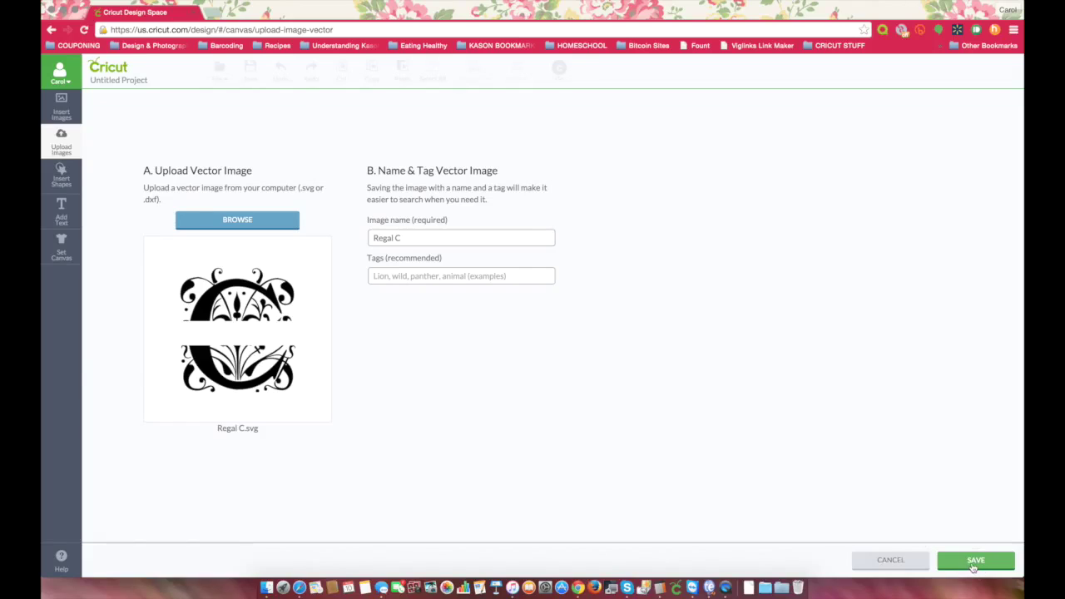
pyautogui.click(974, 563)
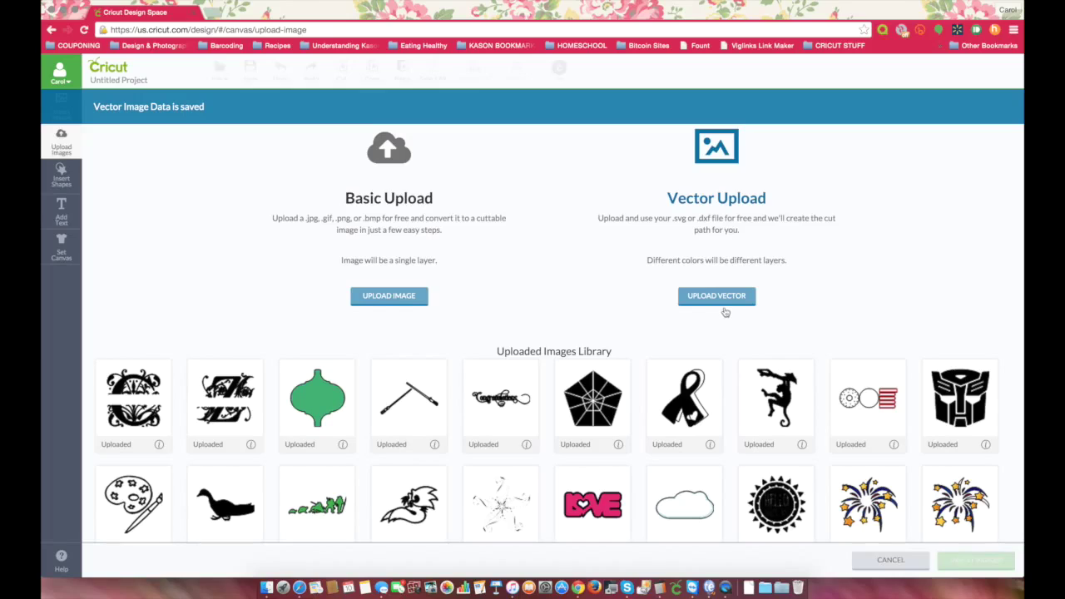
# Insert the Regal C image, weld all its layers into one Welded Image, and reposition it.
pyautogui.click(106, 396)
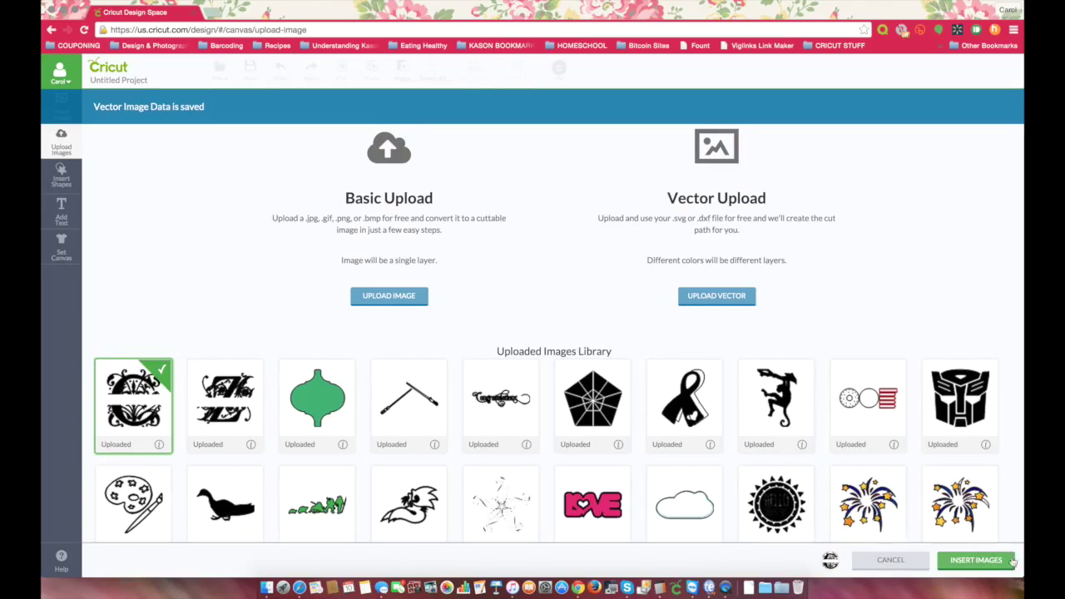
pyautogui.click(1011, 561)
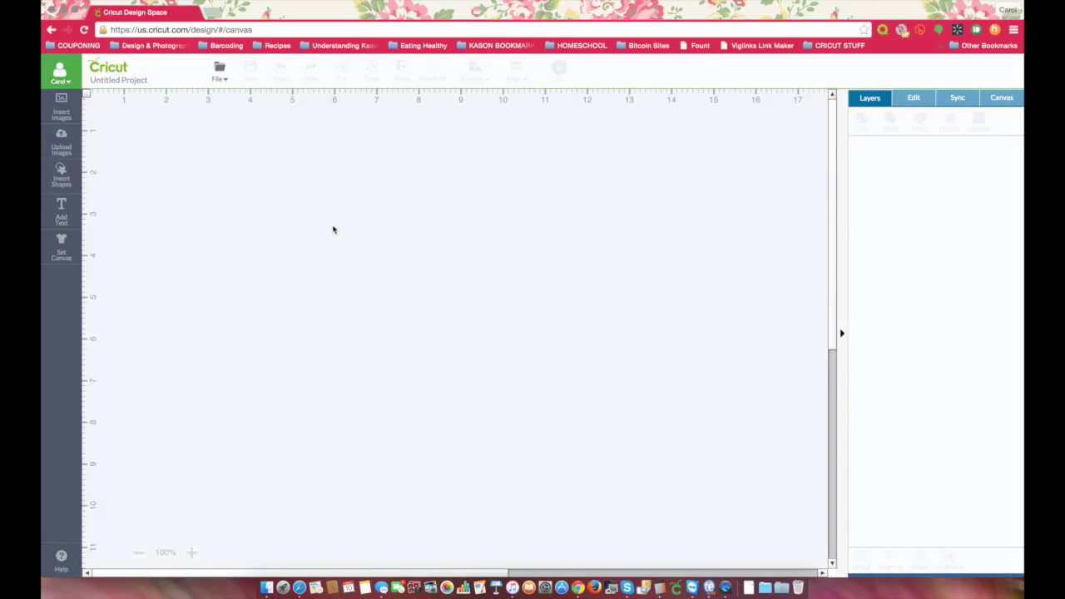
pyautogui.scroll(-2, 330, 277)
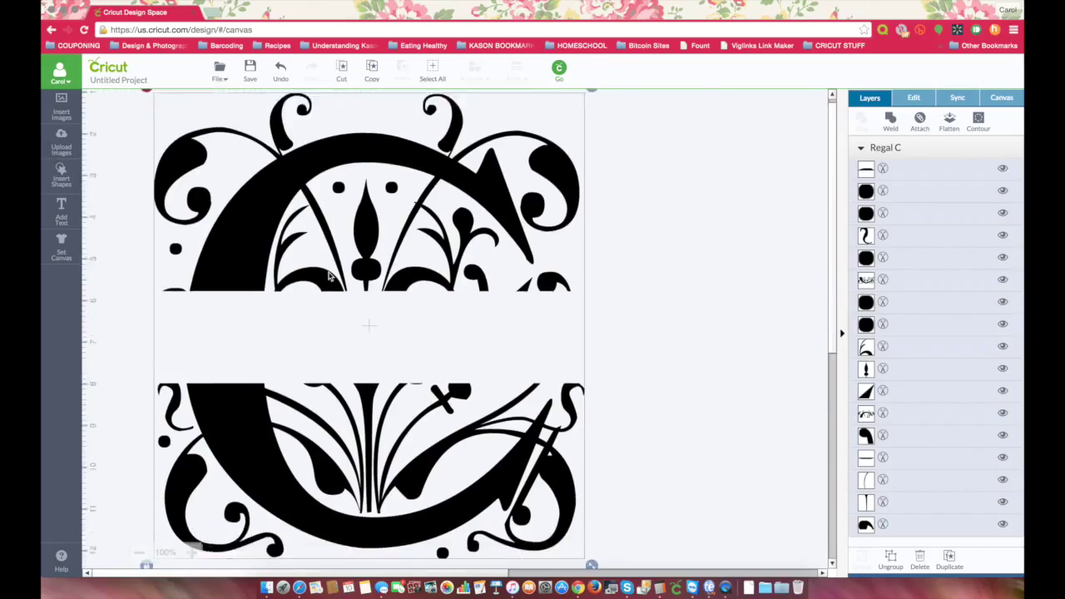
pyautogui.scroll(-1, 330, 278)
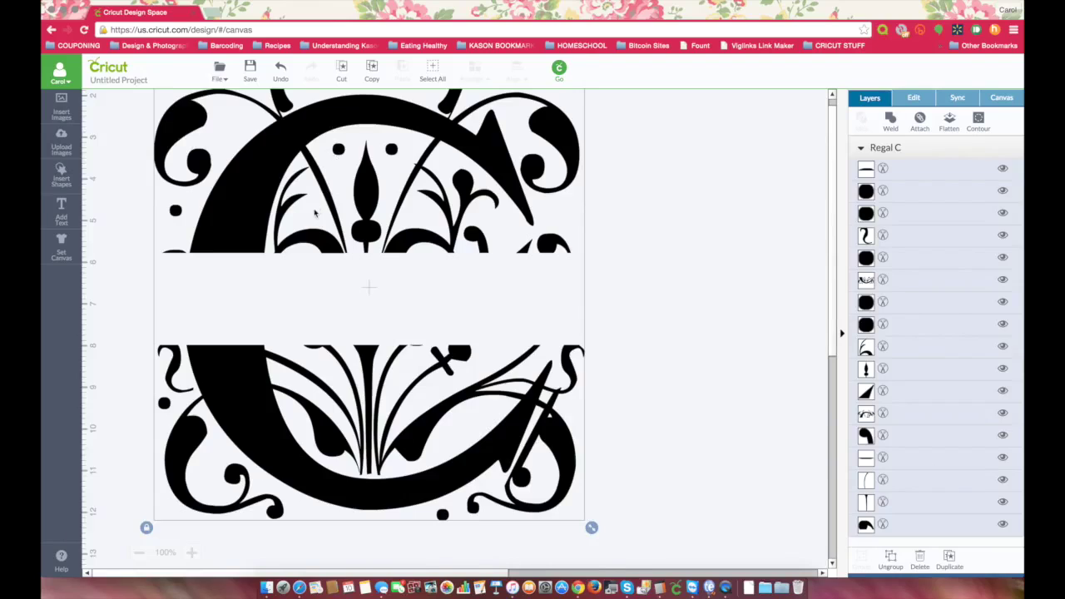
pyautogui.scroll(2, 315, 213)
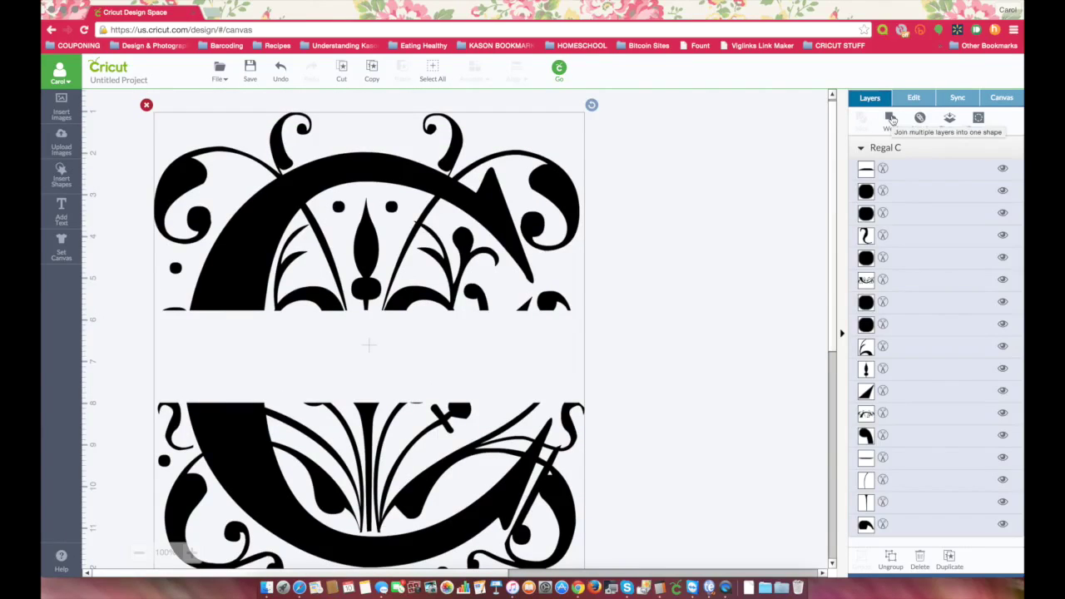
pyautogui.click(891, 120)
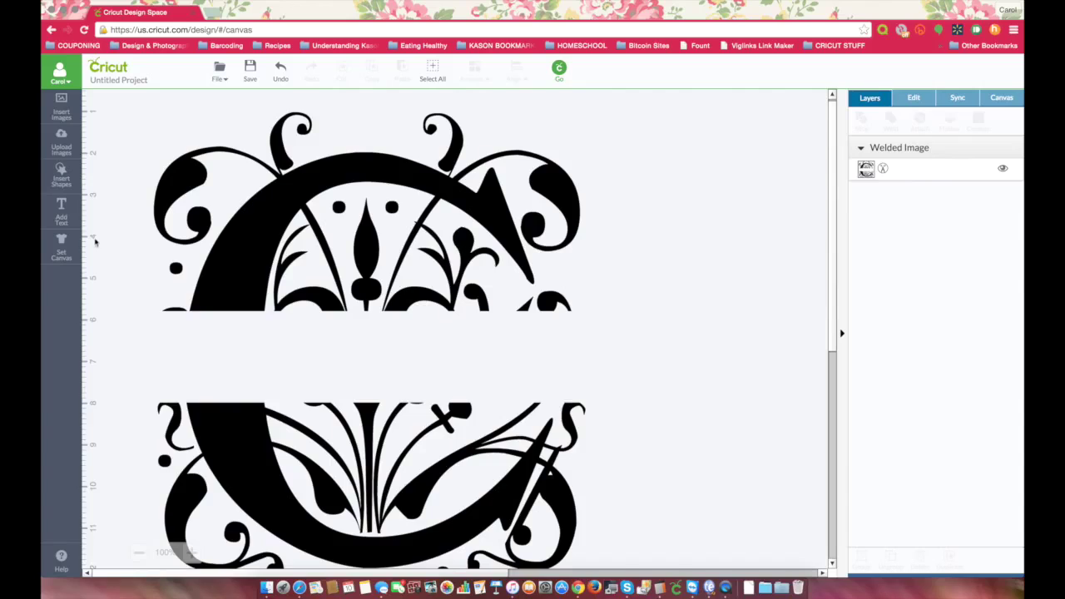
pyautogui.moveTo(247, 250); pyautogui.dragTo(328, 218)
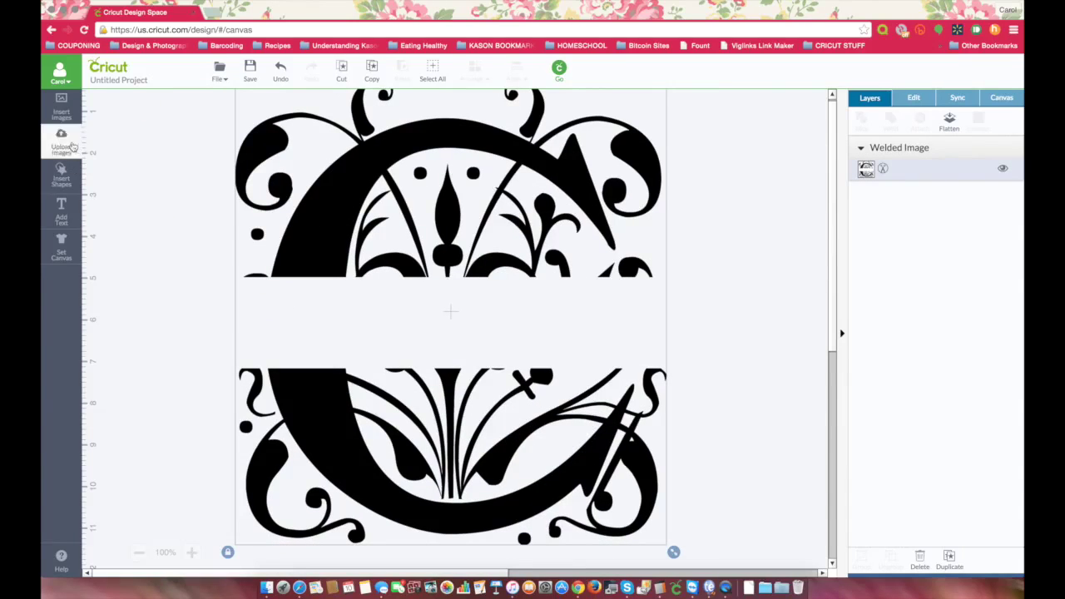
# Insert a square and stretch it into a long thin bar under the C's upper half.
pyautogui.click(58, 176)
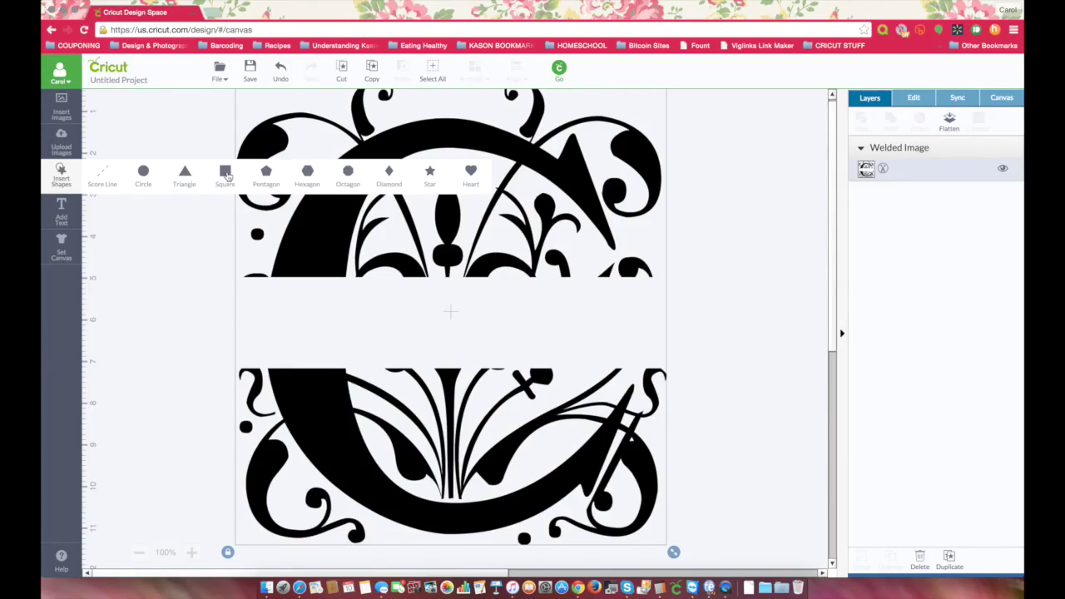
pyautogui.click(226, 174)
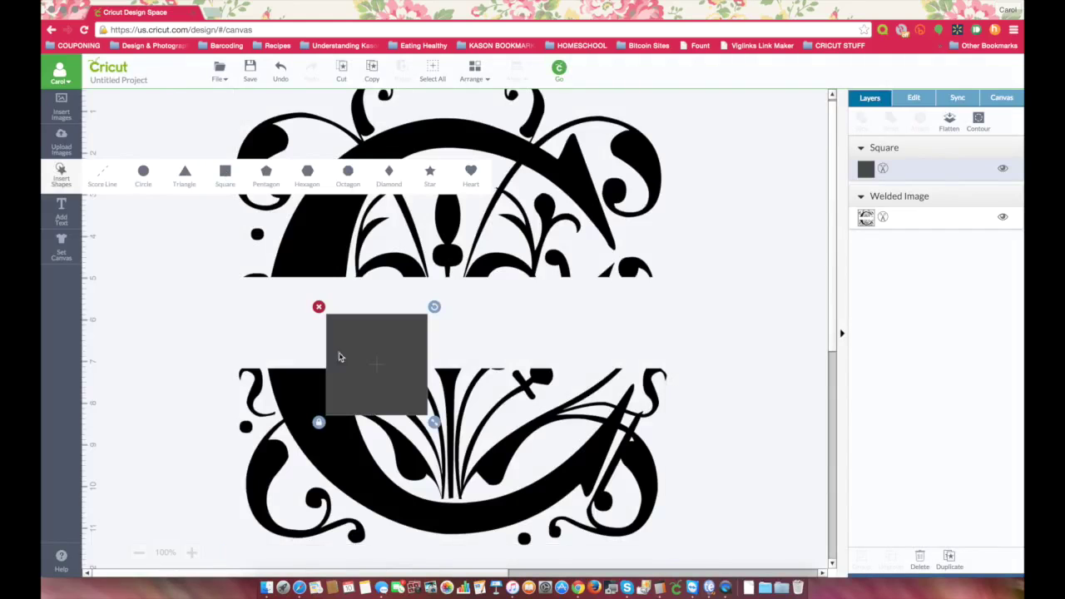
pyautogui.click(315, 424)
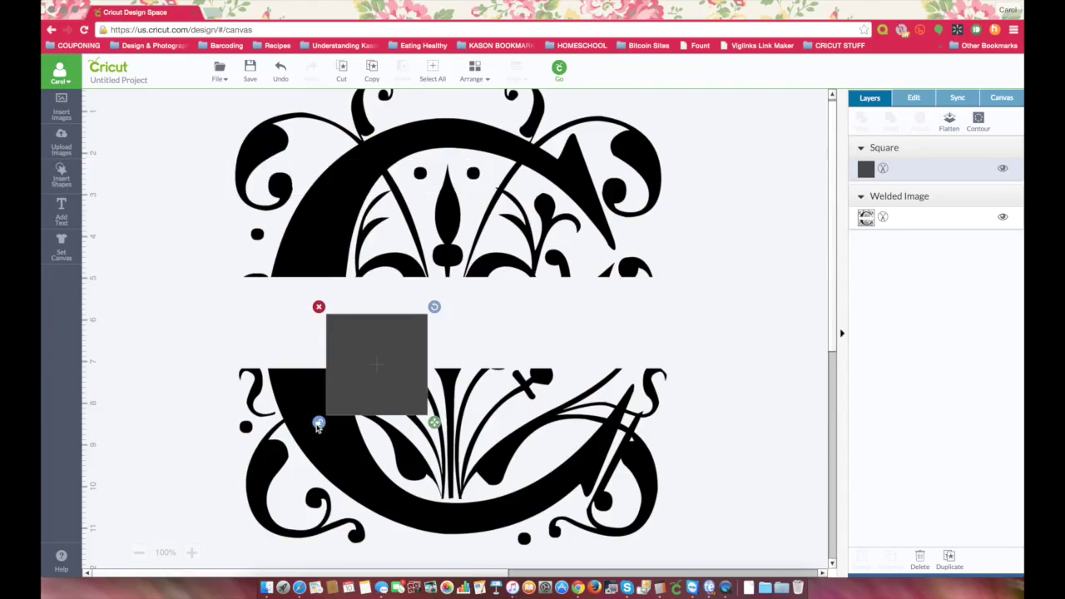
pyautogui.moveTo(370, 400); pyautogui.dragTo(254, 322)
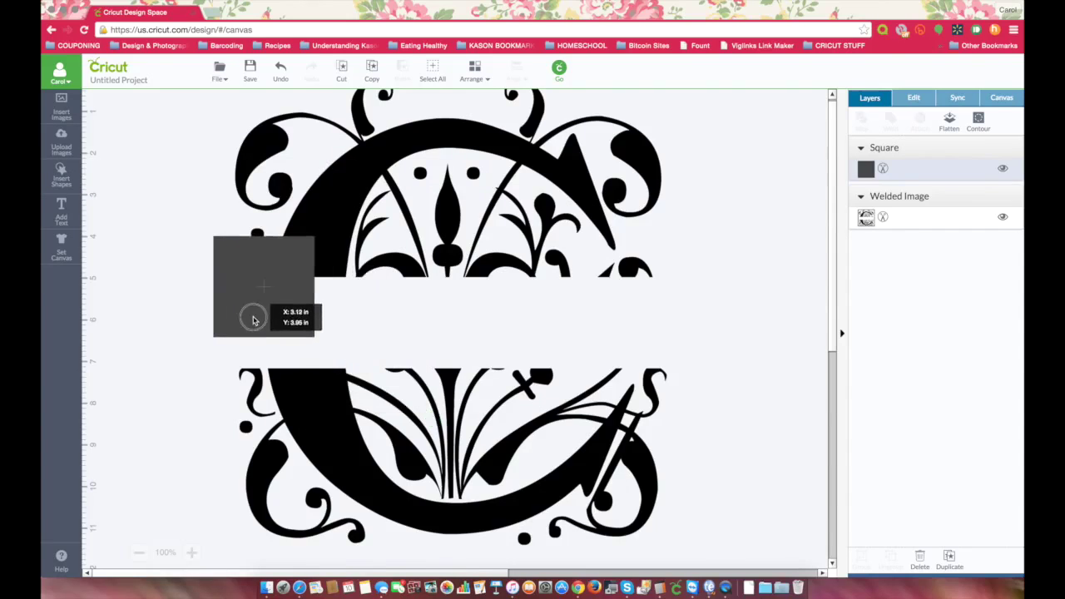
pyautogui.moveTo(318, 343)
pyautogui.mouseDown()
pyautogui.moveTo(564, 316)
pyautogui.moveTo(717, 265)
pyautogui.mouseUp()
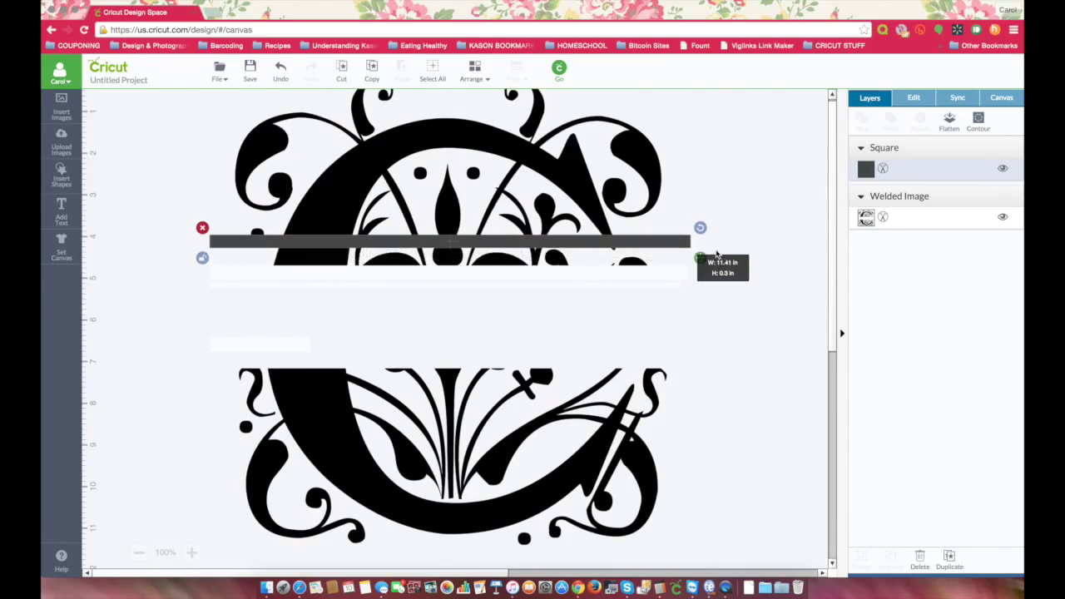
pyautogui.moveTo(717, 265); pyautogui.dragTo(717, 254)
pyautogui.moveTo(540, 247)
pyautogui.mouseDown()
pyautogui.moveTo(539, 303)
pyautogui.moveTo(540, 290)
pyautogui.mouseUp()
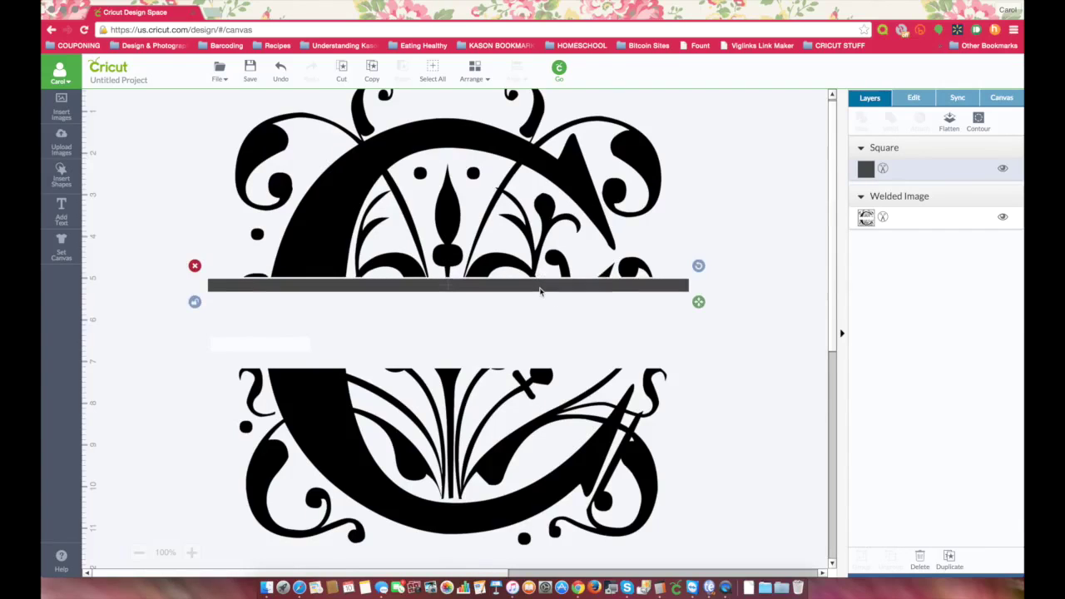
pyautogui.press('Up')
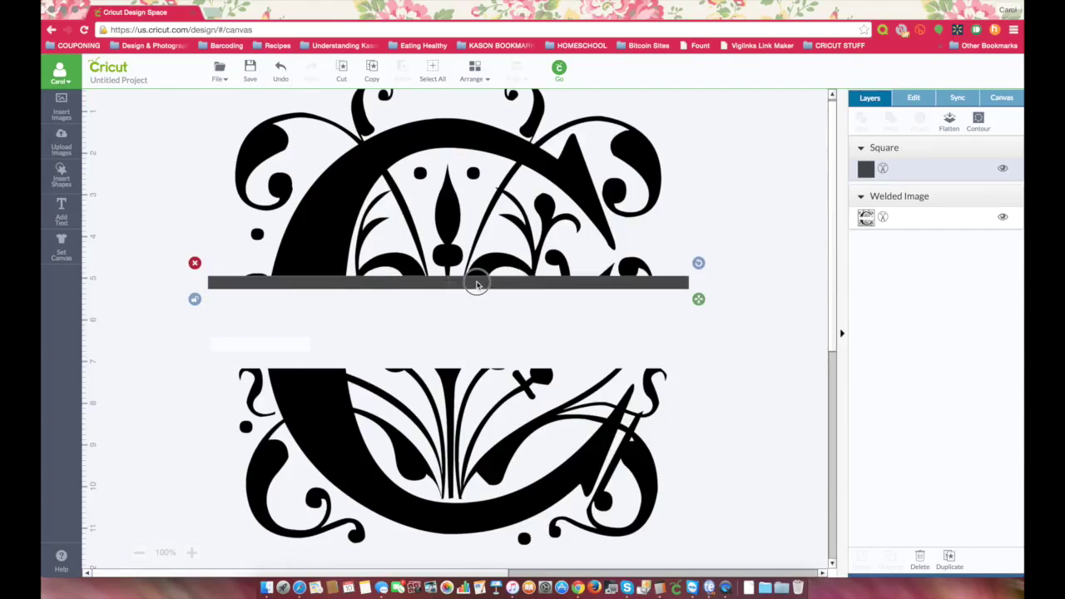
pyautogui.moveTo(476, 284); pyautogui.dragTo(476, 286)
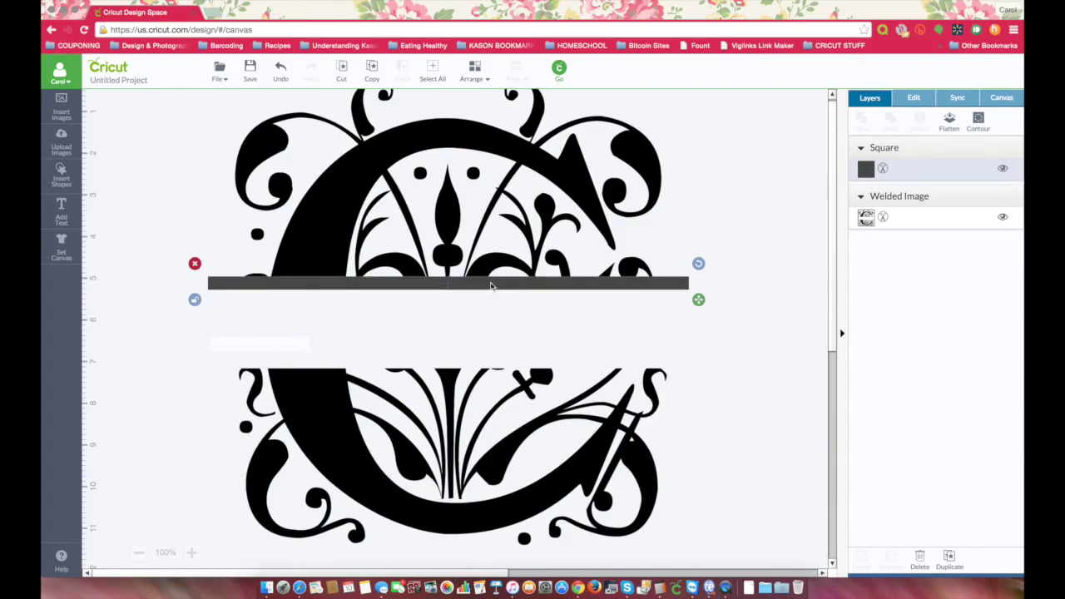
# Duplicate the bar onto the lower half's top edge and center all pieces horizontally.
pyautogui.click(949, 556)
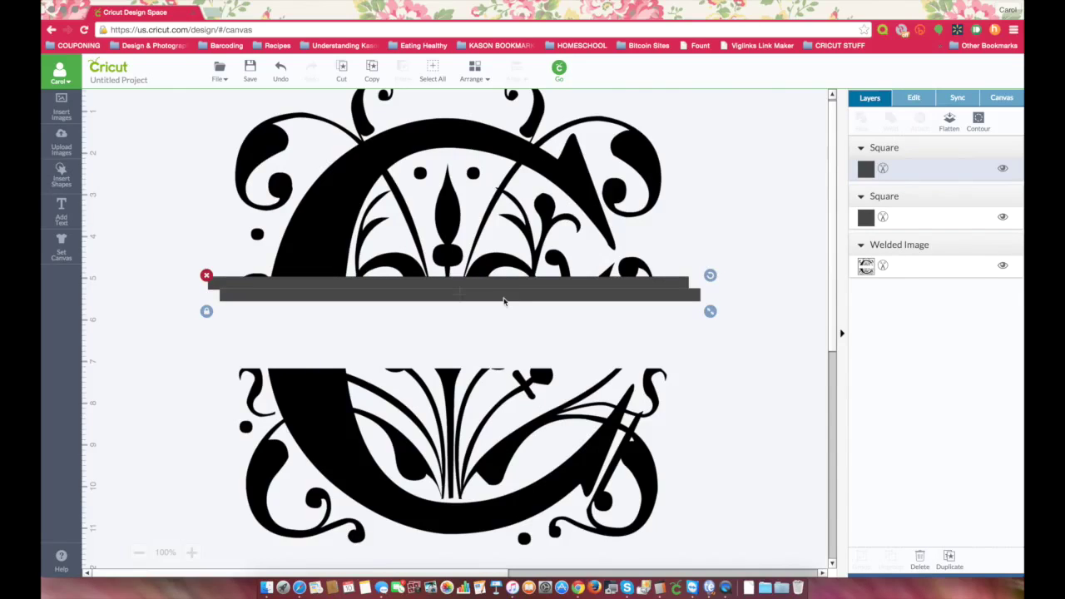
pyautogui.moveTo(502, 308); pyautogui.dragTo(493, 380)
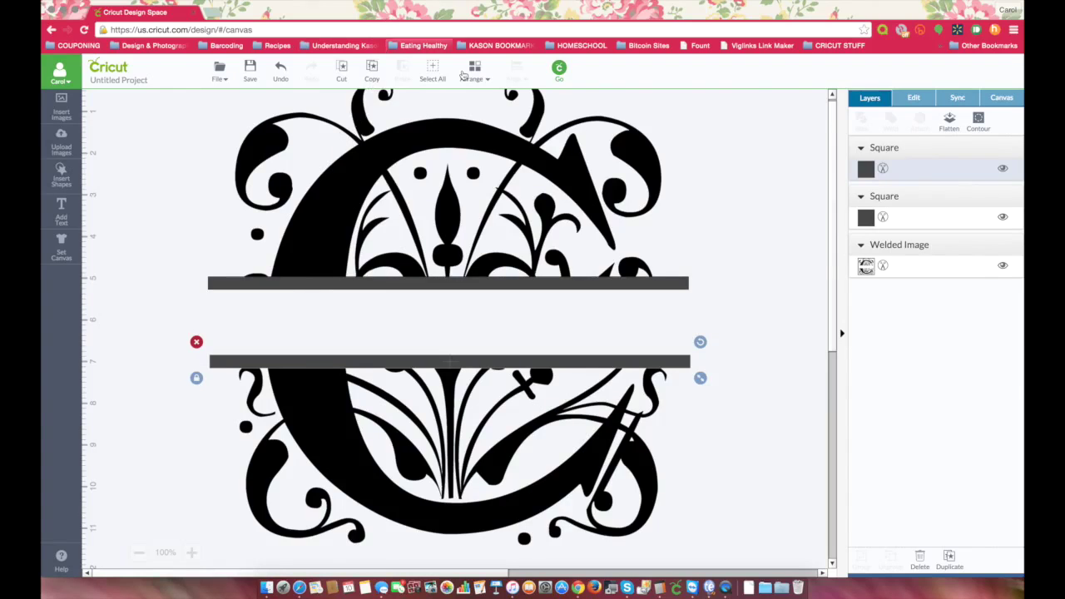
pyautogui.click(435, 83)
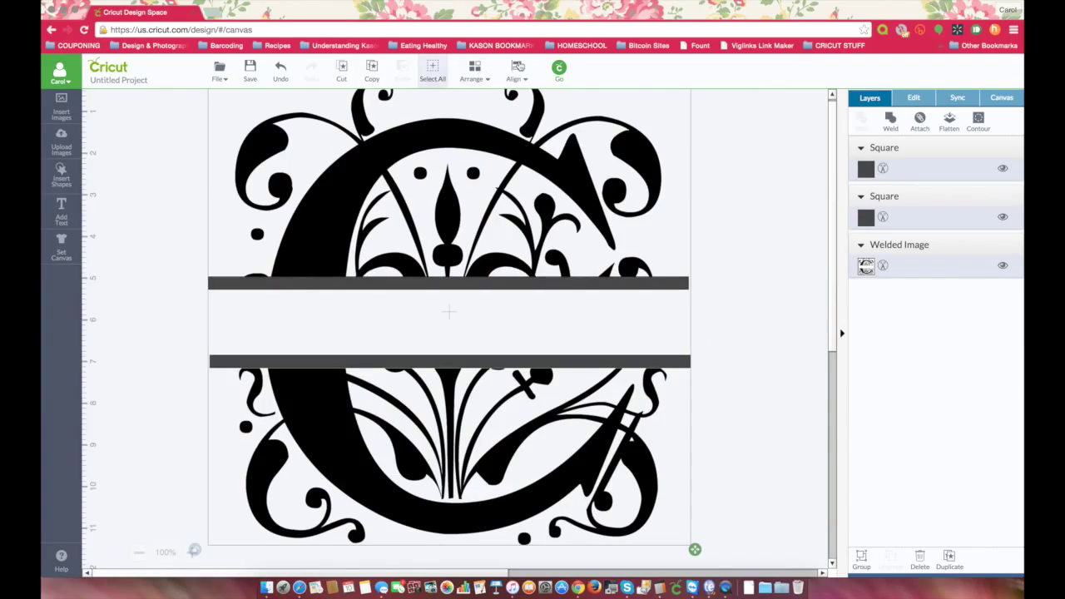
pyautogui.click(516, 68)
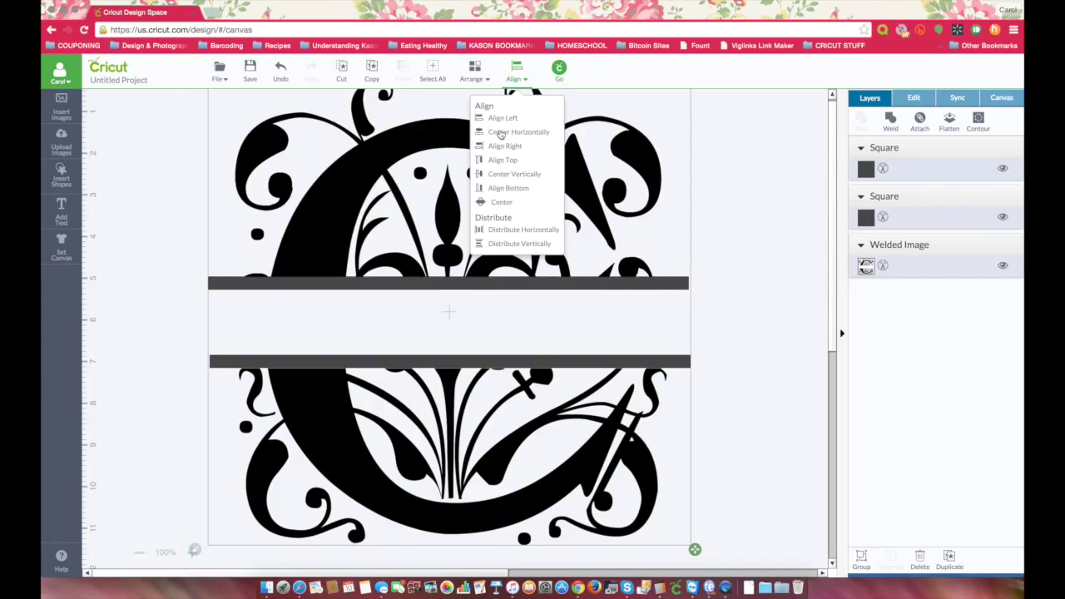
pyautogui.click(499, 133)
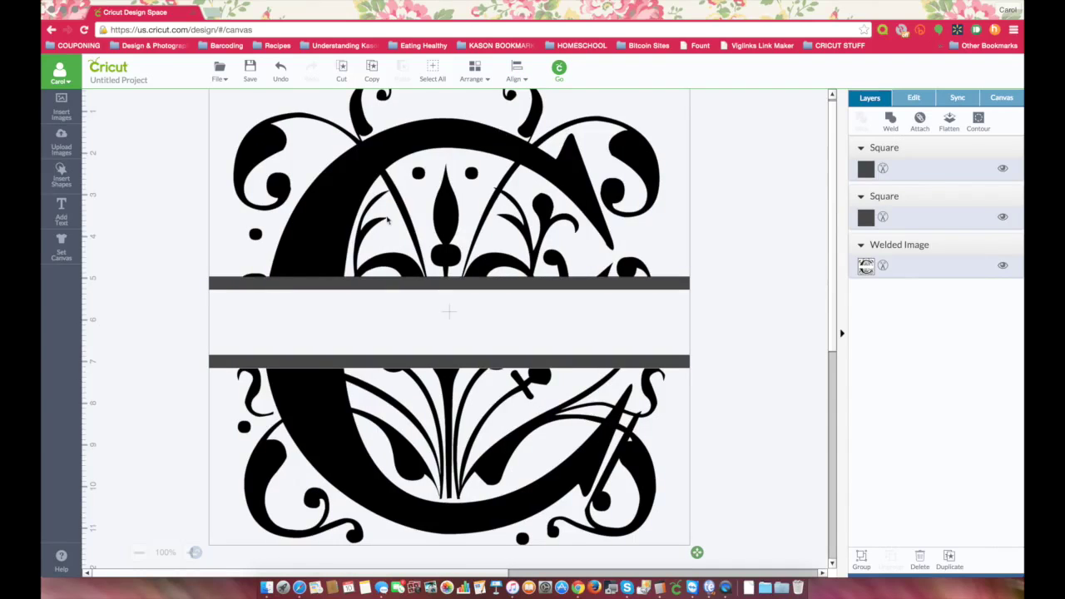
# Reselect the lower bar, then select every piece of the design.
pyautogui.click(153, 305)
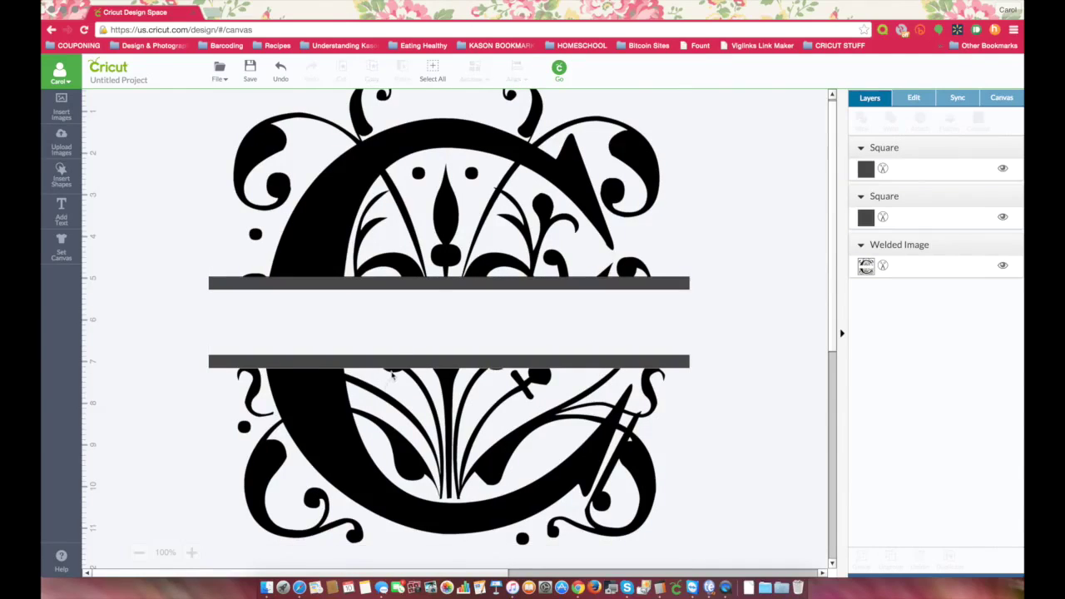
pyautogui.click(392, 366)
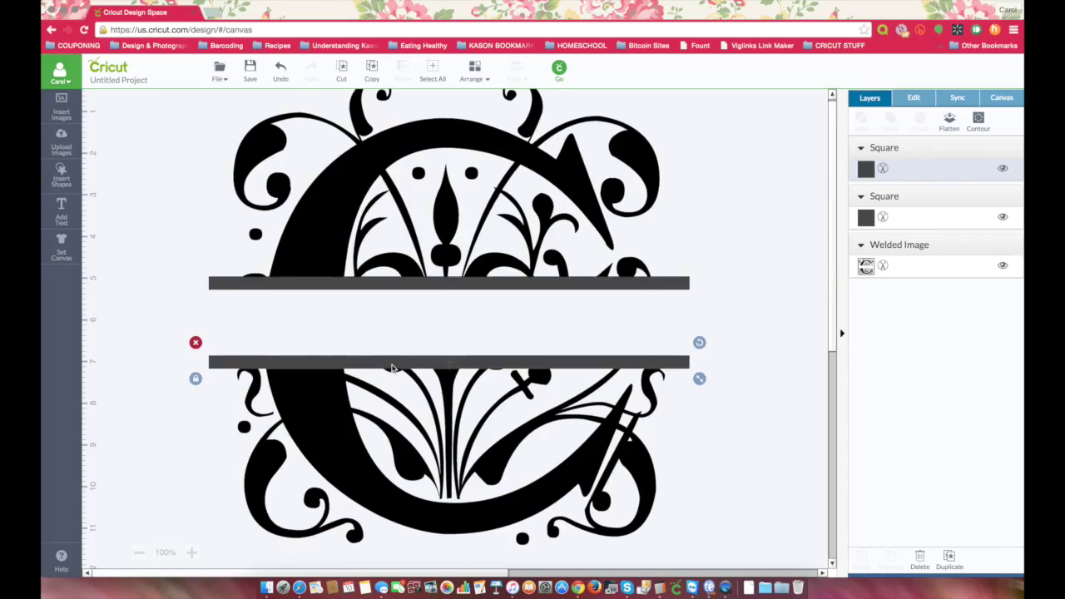
pyautogui.click(432, 75)
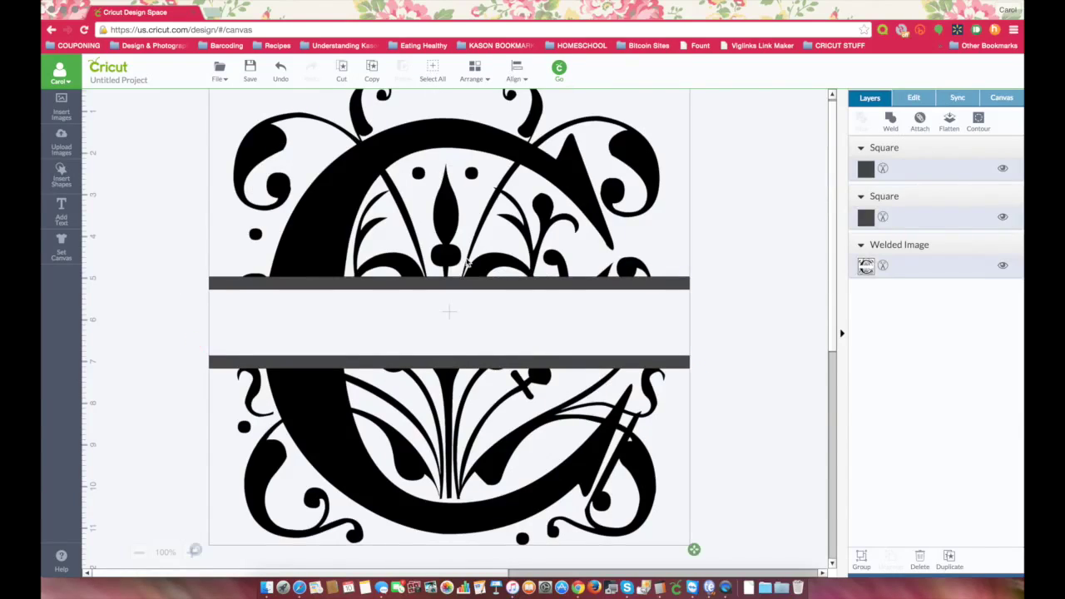
# Weld both bars and the Regal C monogram into a single Welded Image.
pyautogui.click(892, 121)
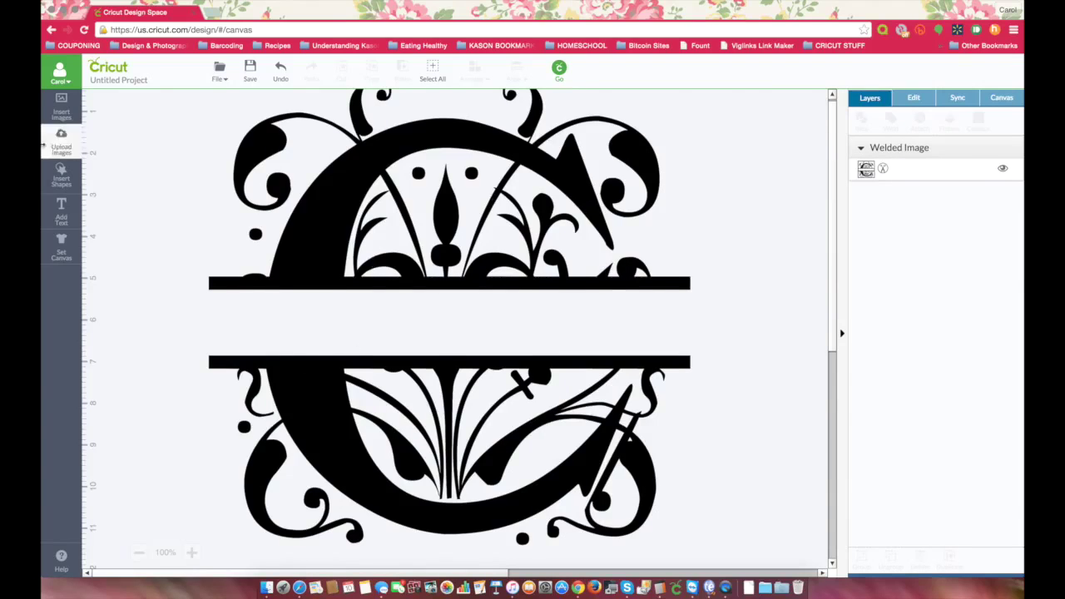
# Add the text 'Carol' and drag it into the gap between the two bars.
pyautogui.click(62, 212)
pyautogui.write('Carol')
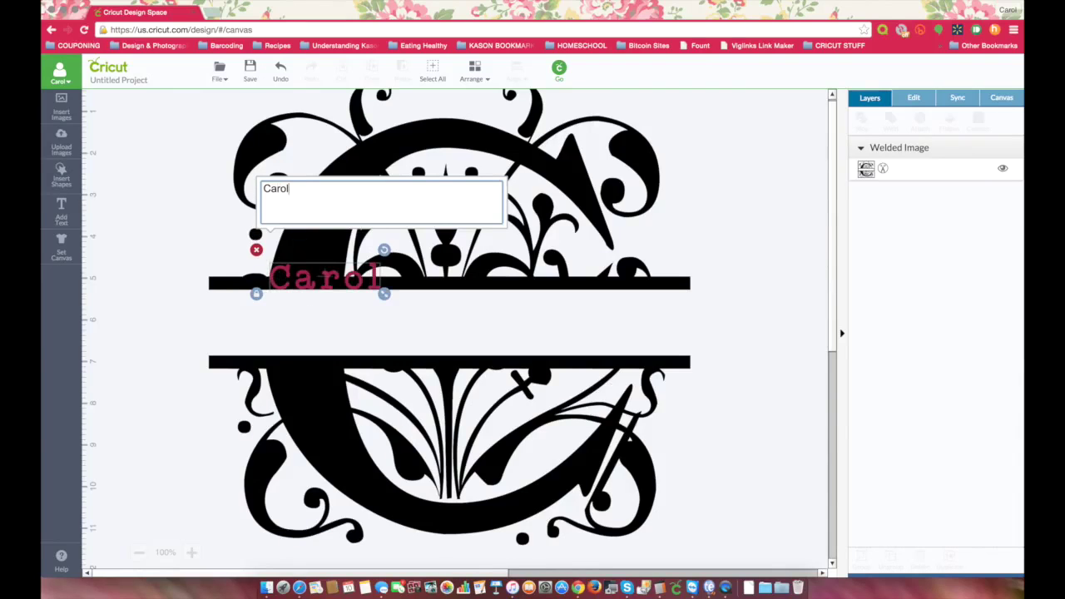
pyautogui.click(312, 277)
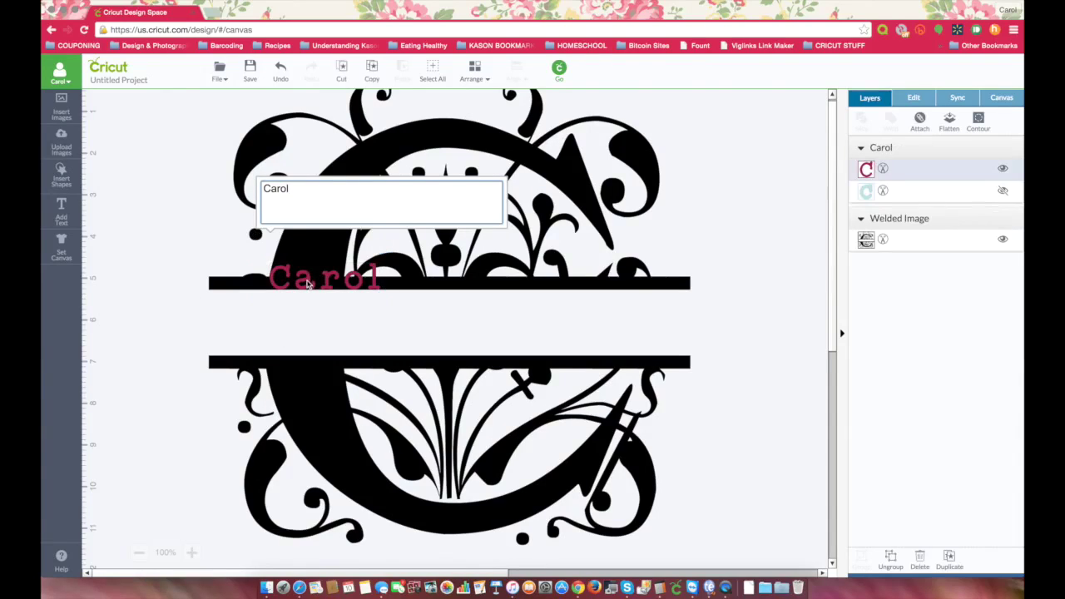
pyautogui.moveTo(307, 283); pyautogui.dragTo(386, 334)
pyautogui.click(914, 98)
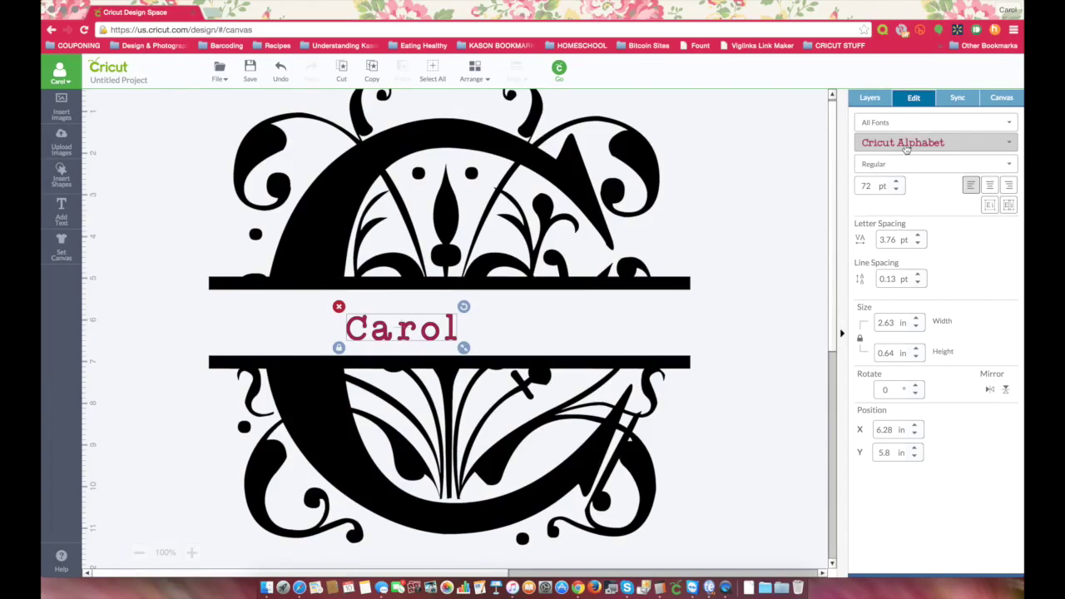
# Filter the font list to show only System Fonts.
pyautogui.click(884, 135)
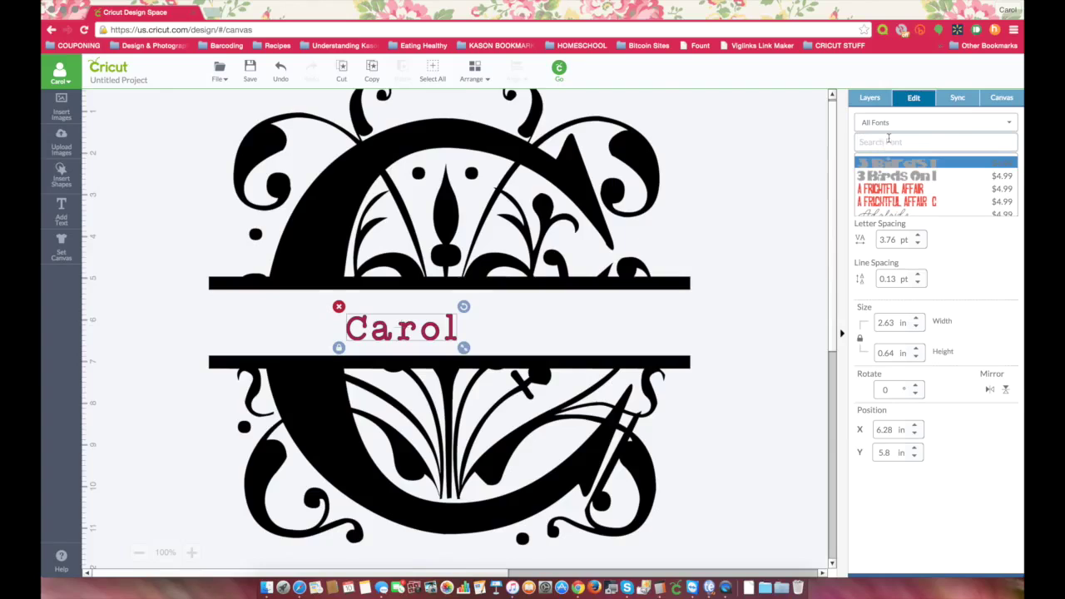
pyautogui.click(905, 119)
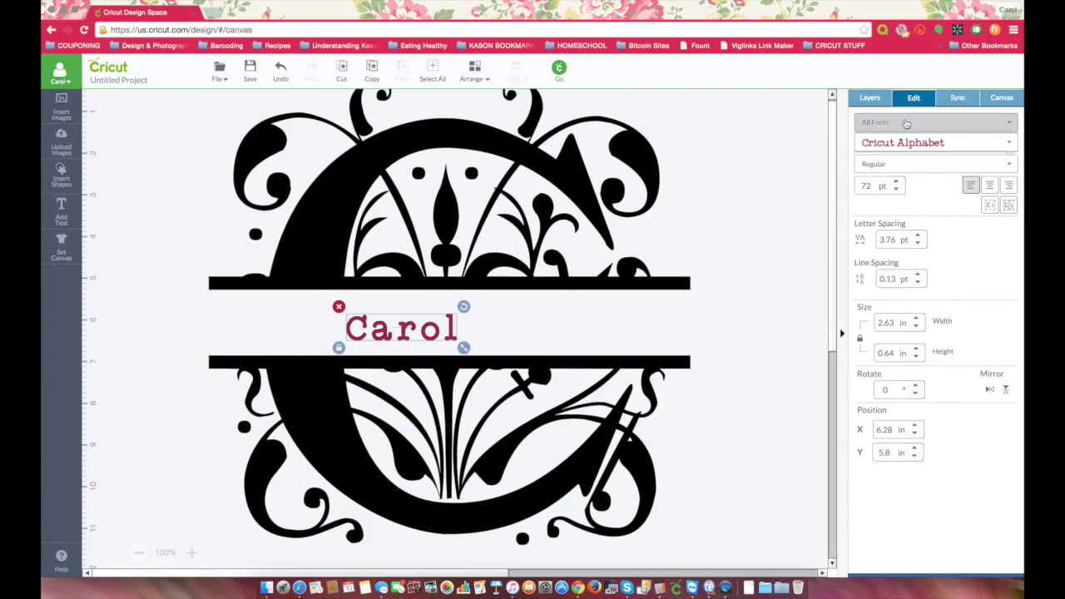
pyautogui.click(901, 121)
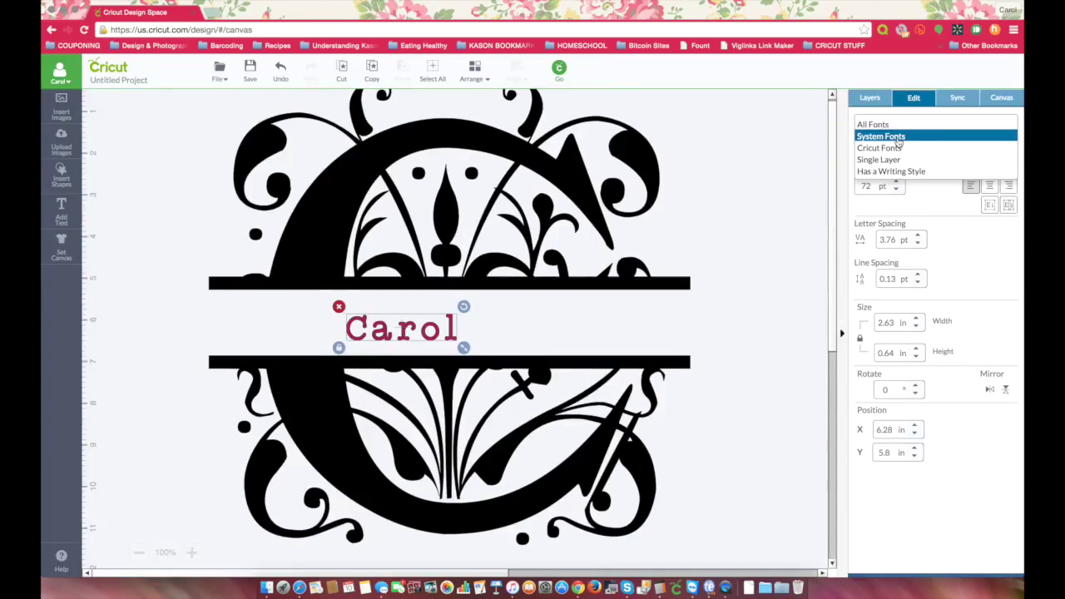
pyautogui.click(898, 140)
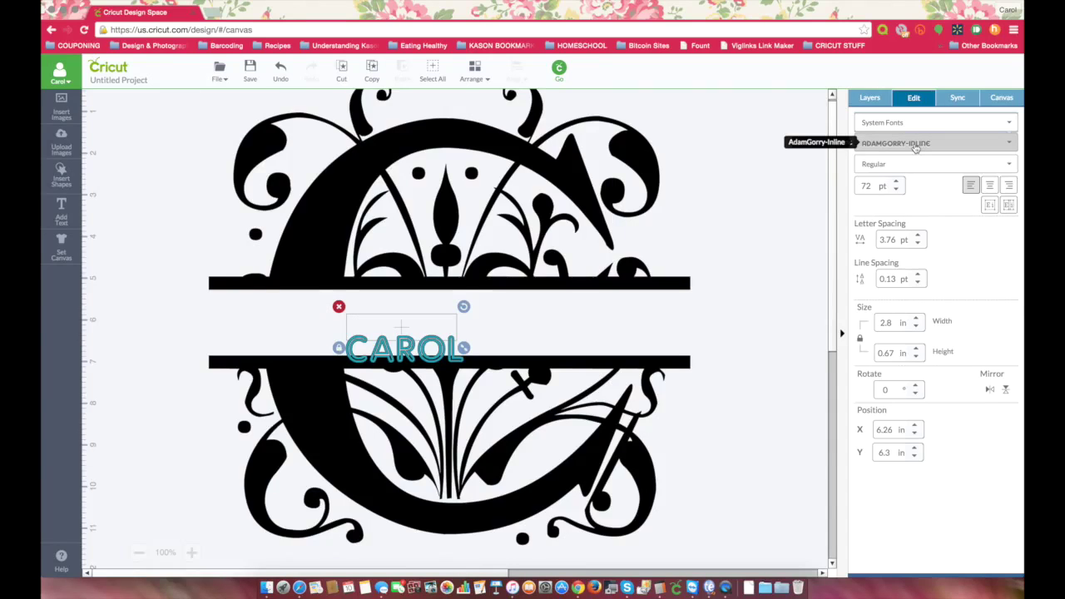
# Apply a flowing script system font to Carol and enlarge it to about four inches wide.
pyautogui.click(915, 143)
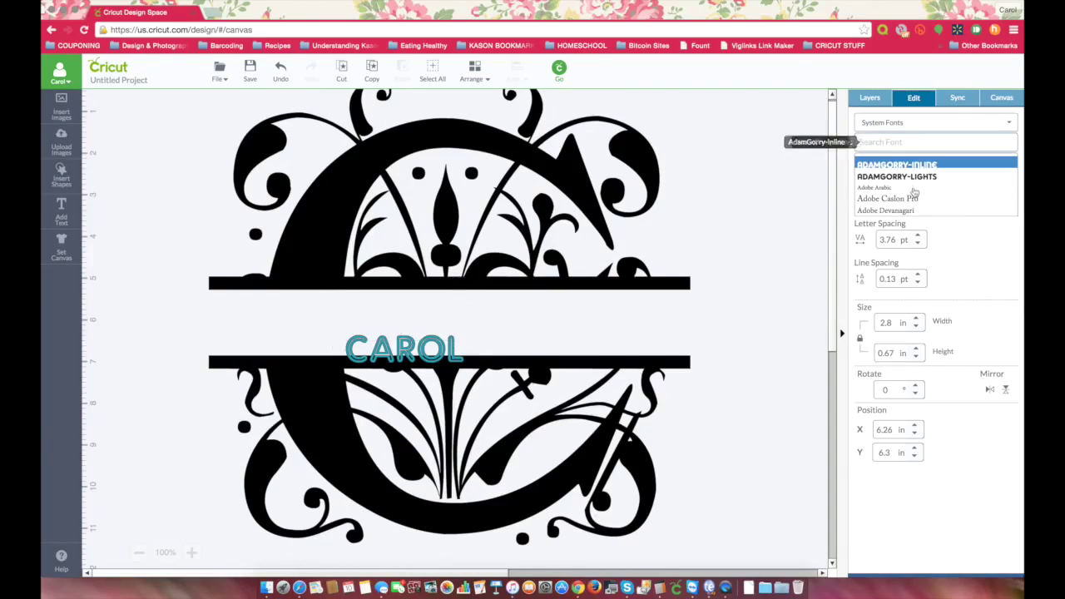
pyautogui.scroll(-2, 914, 190)
pyautogui.scroll(-3, 913, 189)
pyautogui.scroll(-3, 914, 189)
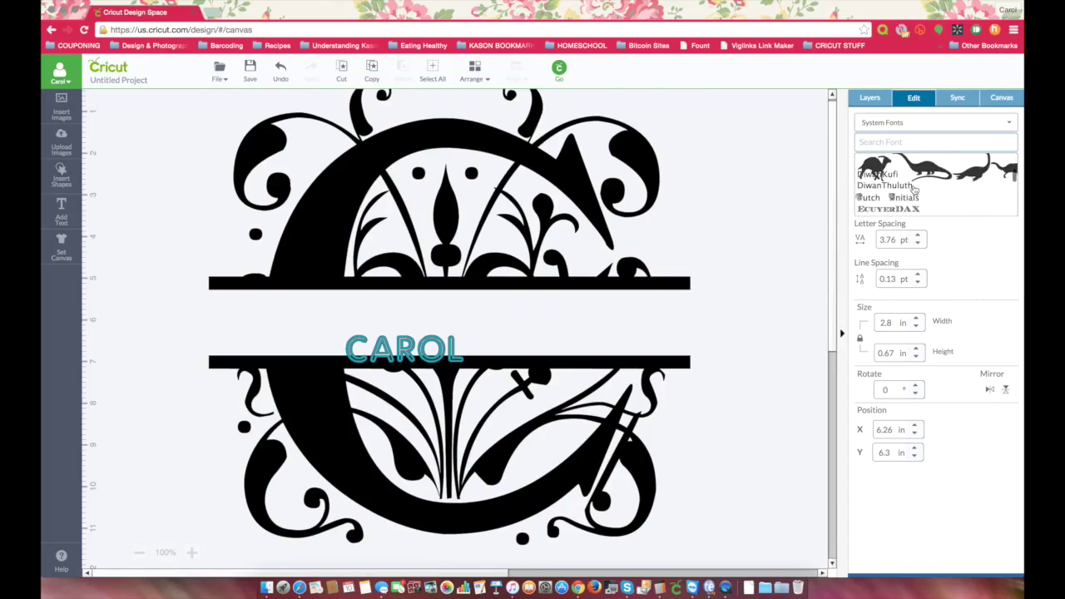
pyautogui.scroll(-5, 913, 190)
pyautogui.scroll(-2, 914, 190)
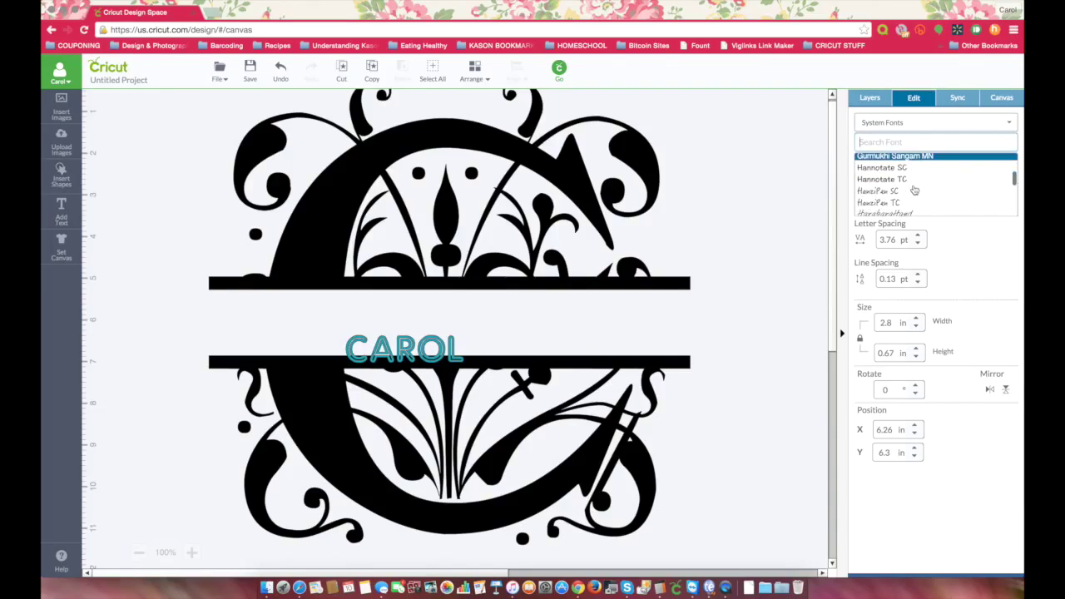
pyautogui.scroll(-3, 914, 190)
pyautogui.scroll(-3, 914, 189)
pyautogui.scroll(-2, 913, 190)
pyautogui.scroll(-1, 913, 190)
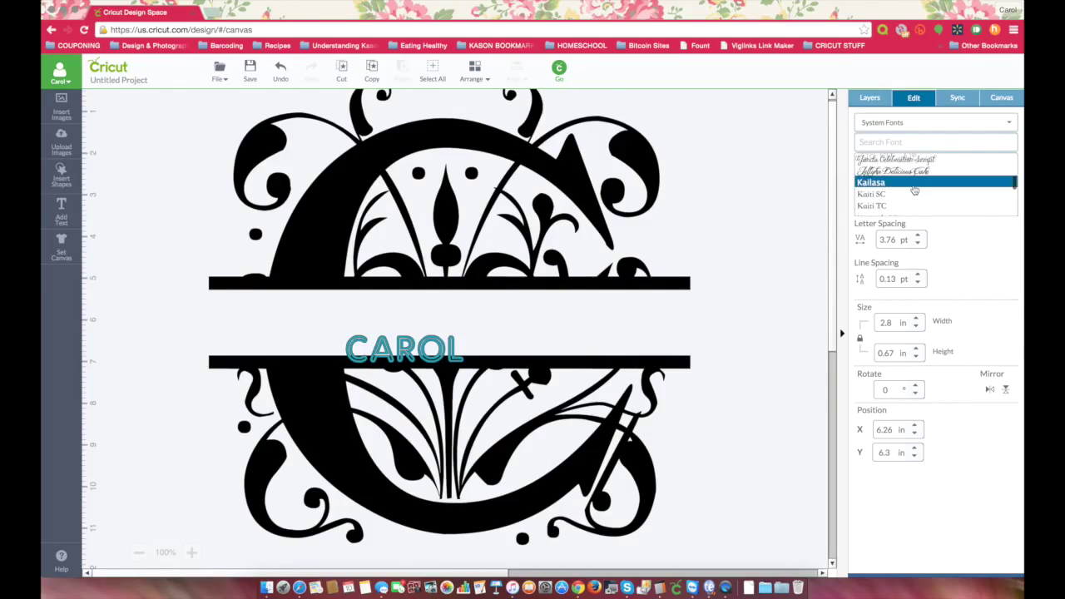
pyautogui.scroll(-3, 914, 190)
pyautogui.scroll(-2, 913, 190)
pyautogui.scroll(-2, 914, 190)
pyautogui.scroll(-2, 914, 190)
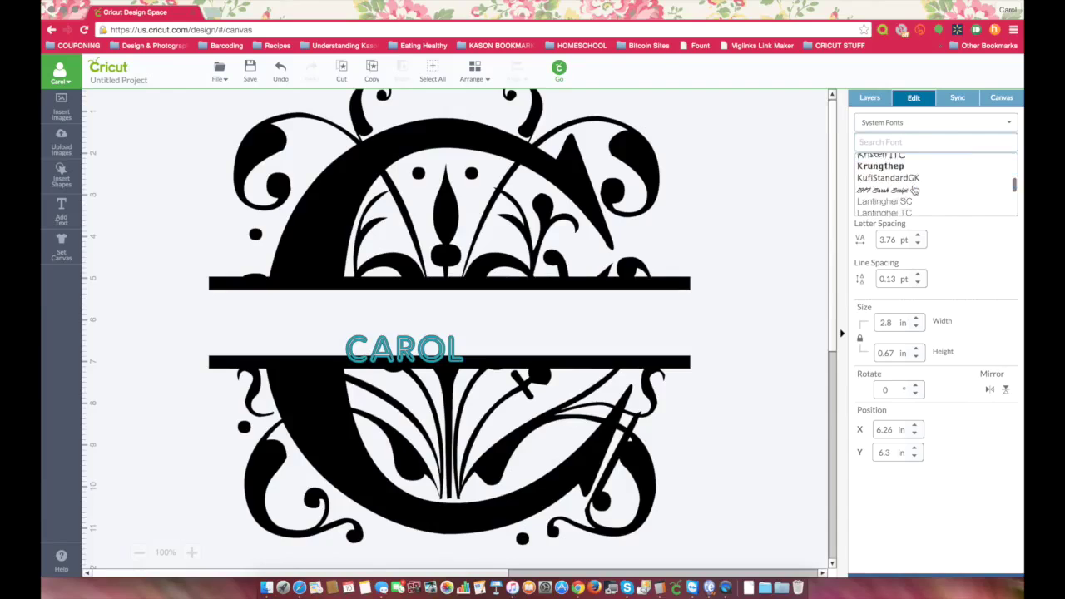
pyautogui.scroll(-1, 913, 190)
pyautogui.scroll(-1, 913, 190)
pyautogui.scroll(-2, 913, 190)
pyautogui.scroll(-2, 911, 187)
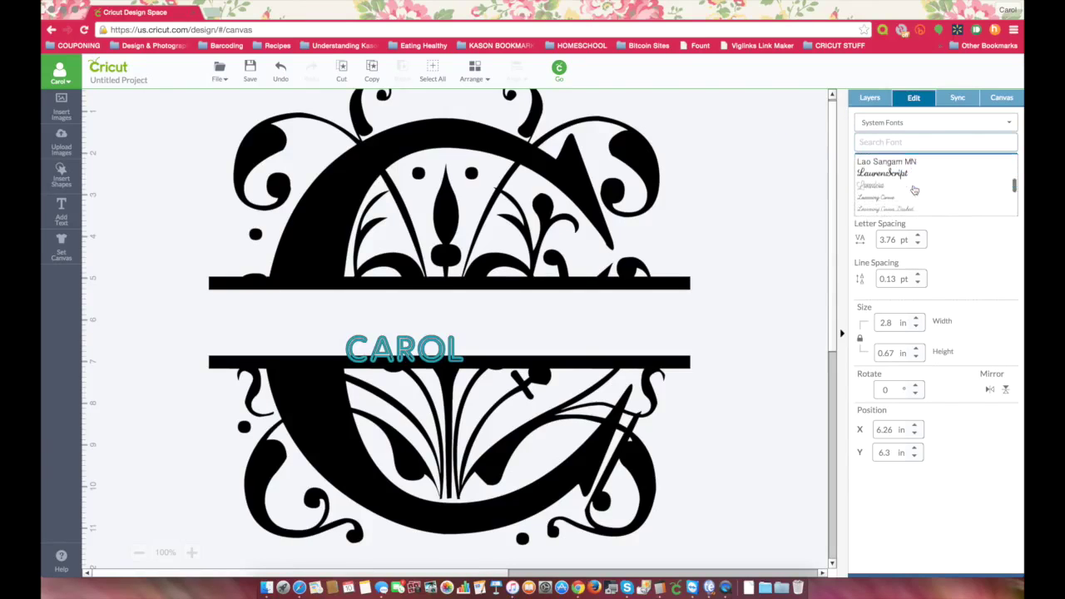
pyautogui.scroll(-1, 896, 170)
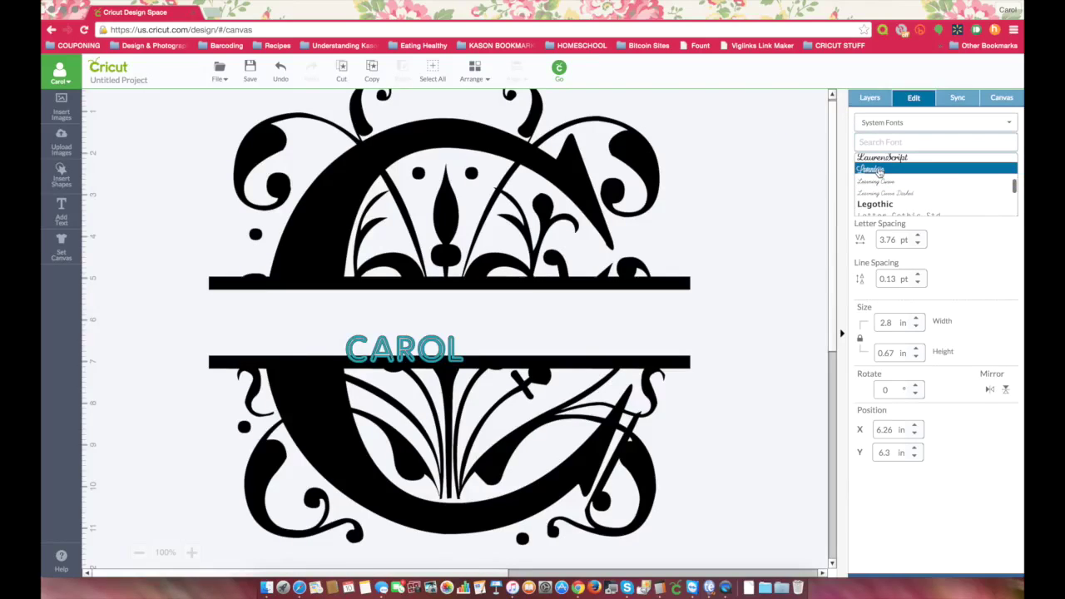
pyautogui.click(878, 172)
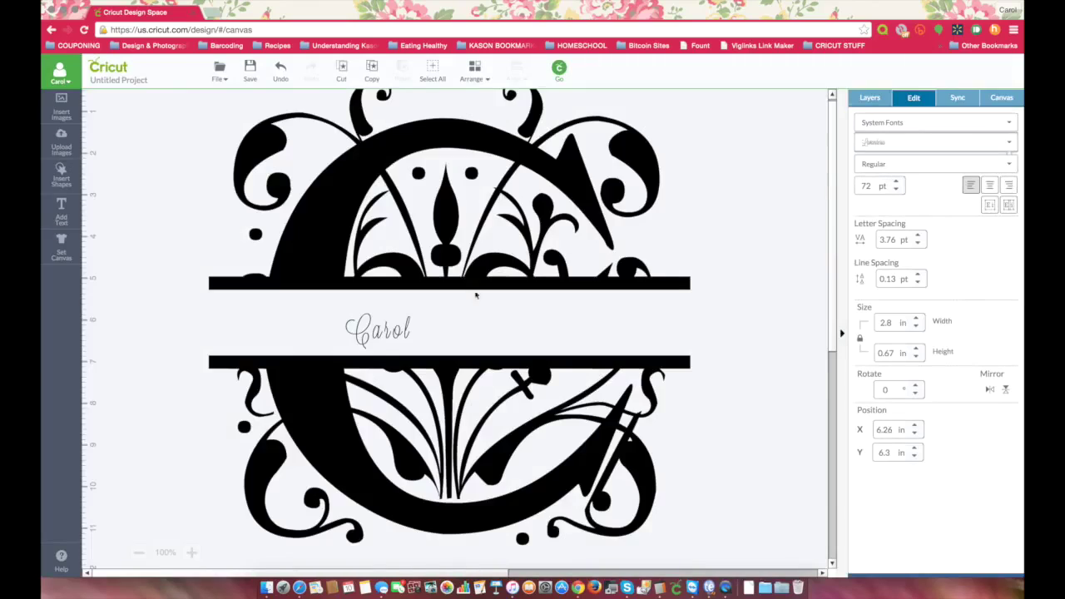
pyautogui.moveTo(379, 331)
pyautogui.mouseDown()
pyautogui.moveTo(381, 304)
pyautogui.moveTo(578, 391)
pyautogui.mouseUp()
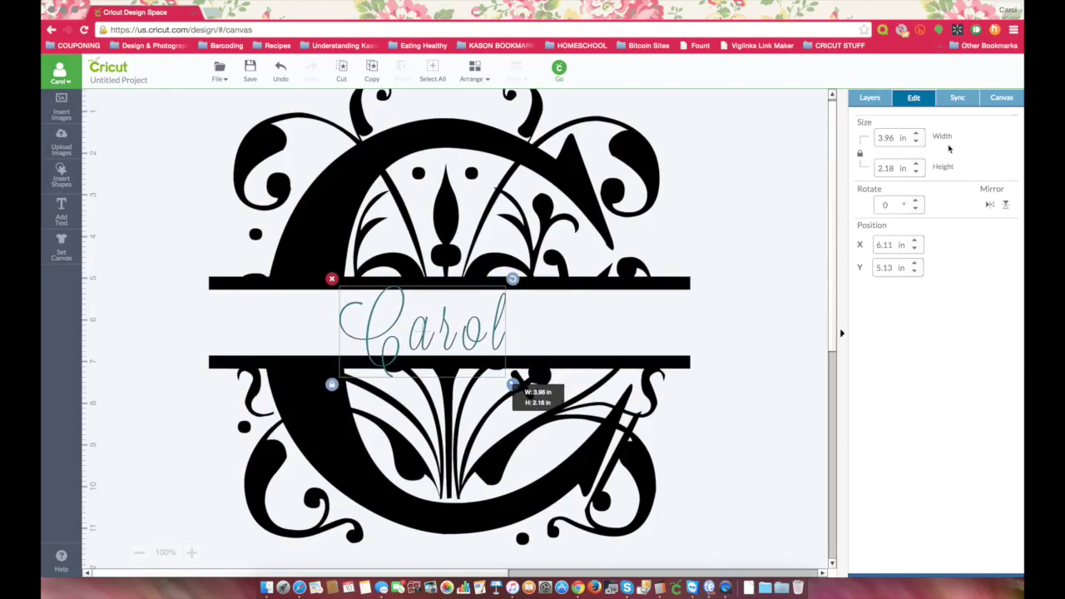
# Make Carol bold and lower its letter spacing seven steps to about 3.7 inches wide.
pyautogui.click(913, 166)
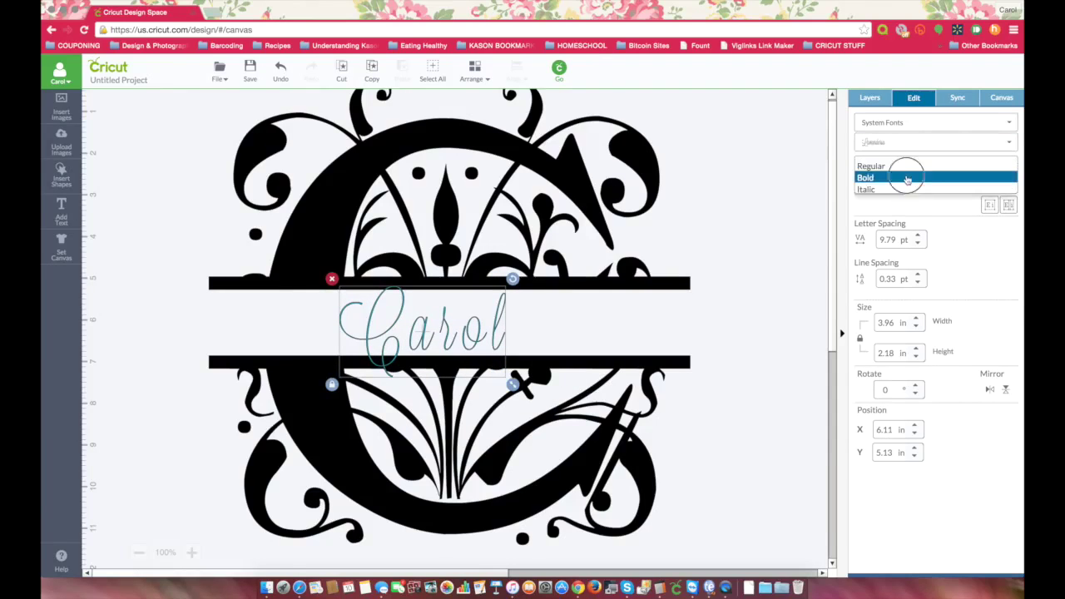
pyautogui.click(913, 177)
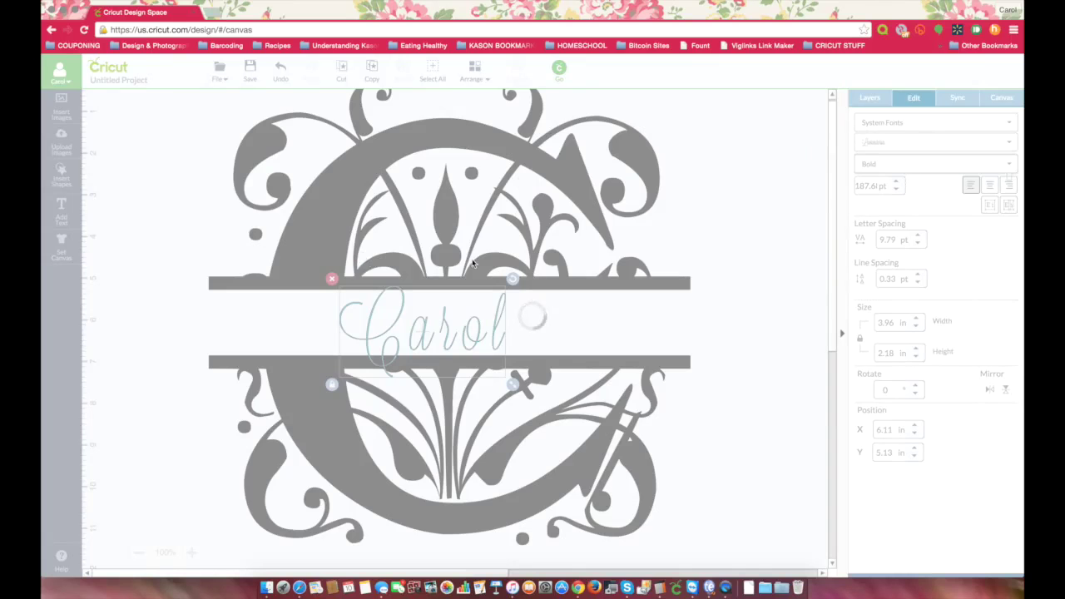
pyautogui.click(917, 242)
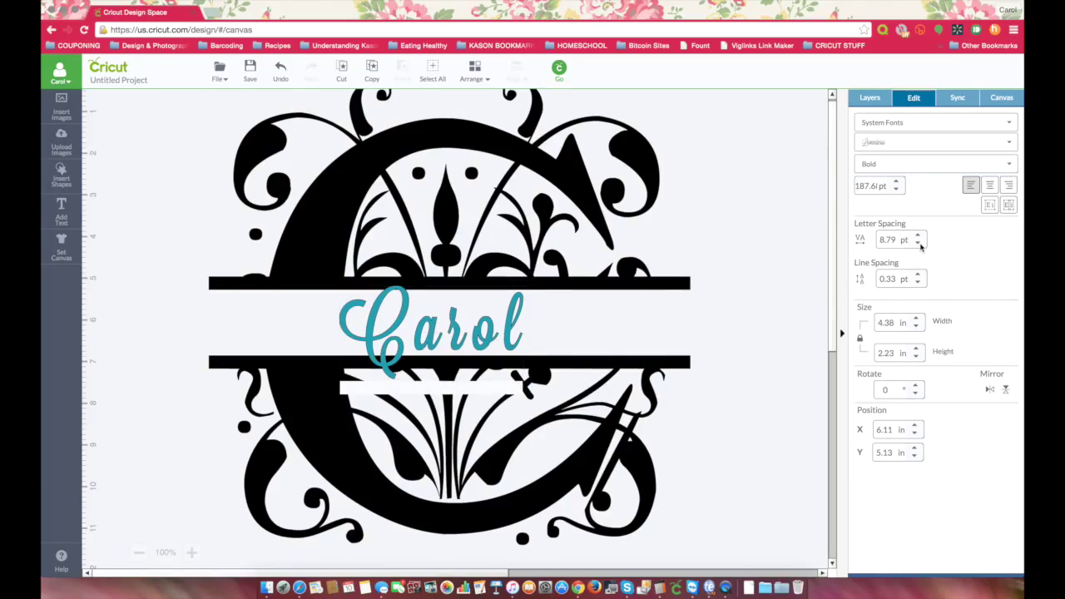
pyautogui.click(917, 242)
pyautogui.click(918, 242)
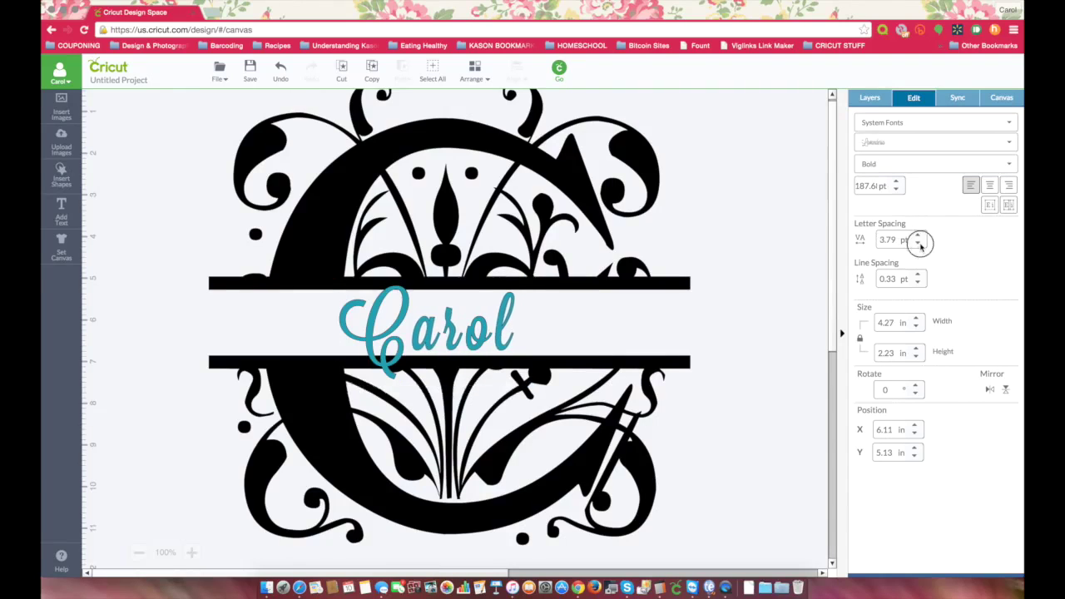
pyautogui.click(918, 243)
pyautogui.click(917, 242)
pyautogui.click(917, 243)
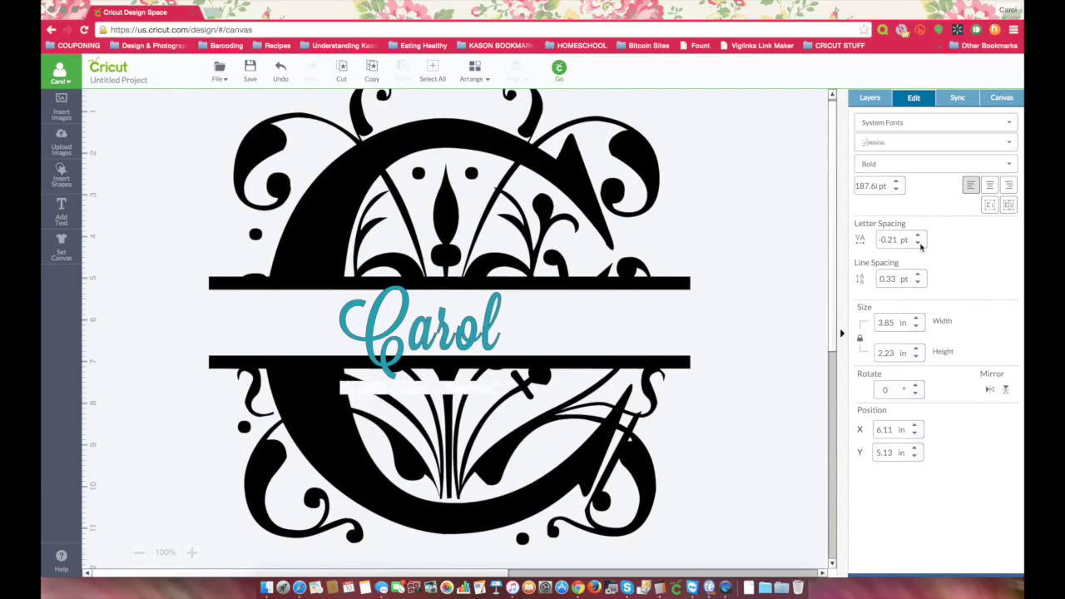
pyautogui.click(918, 243)
pyautogui.click(918, 243)
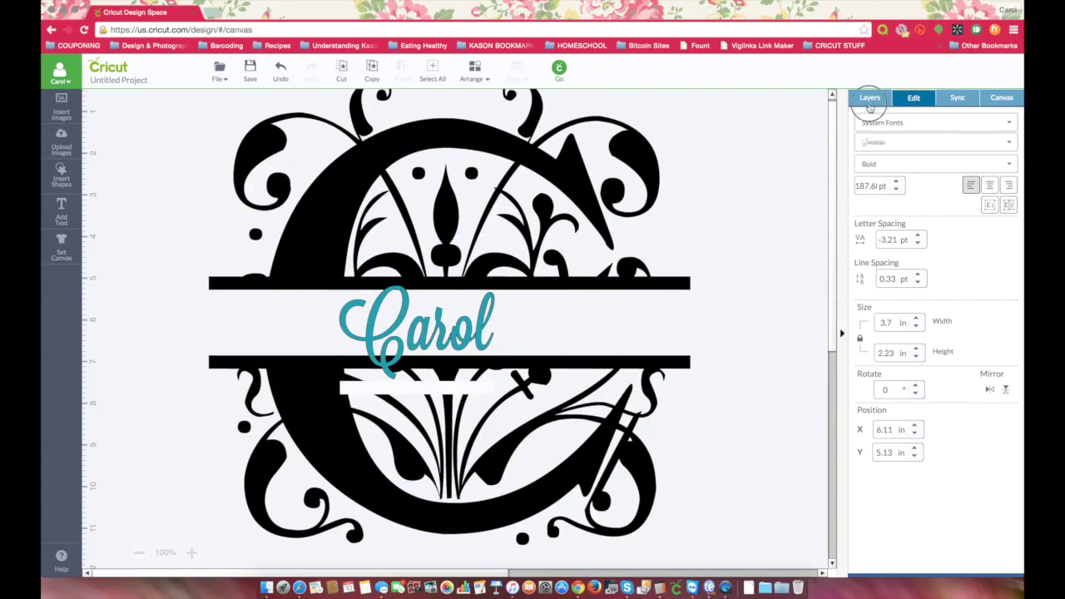
pyautogui.click(870, 100)
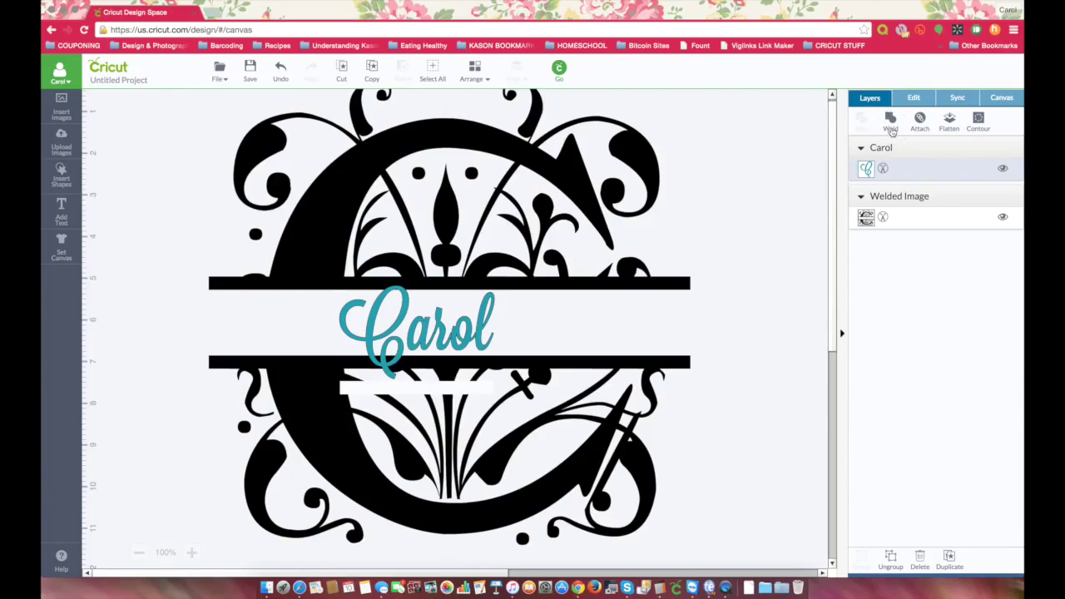
# Weld Carol into one image and shift it right to center between the bars.
pyautogui.click(891, 129)
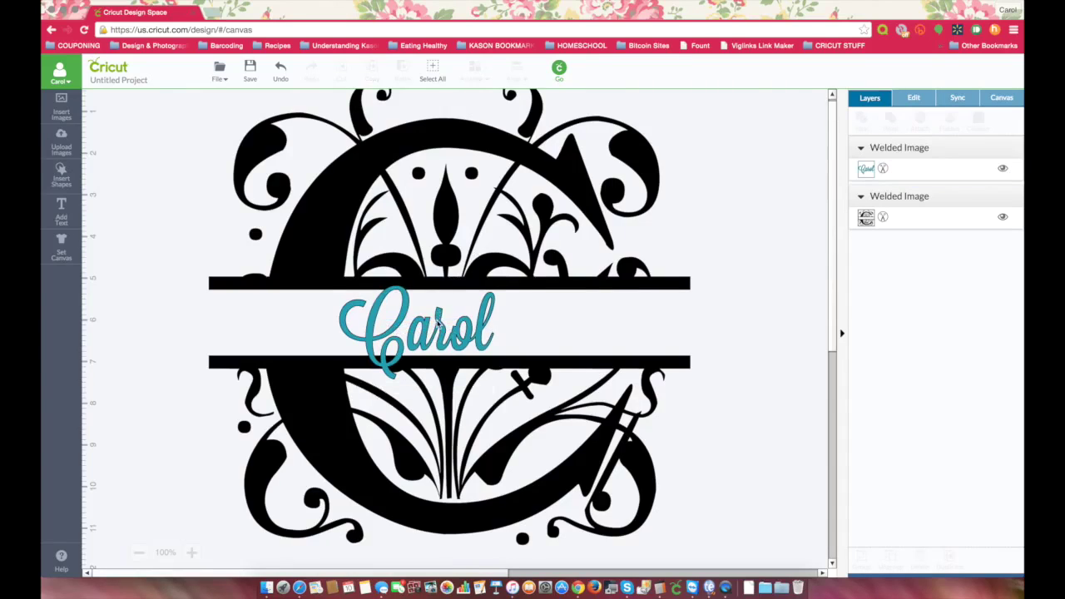
pyautogui.moveTo(438, 322); pyautogui.dragTo(460, 320)
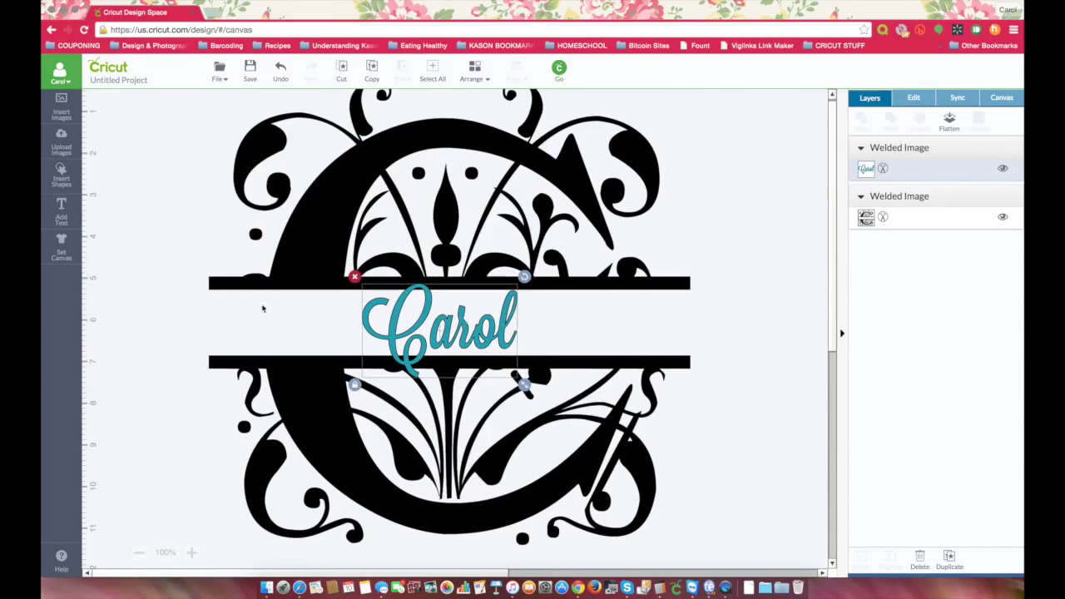
pyautogui.click(184, 302)
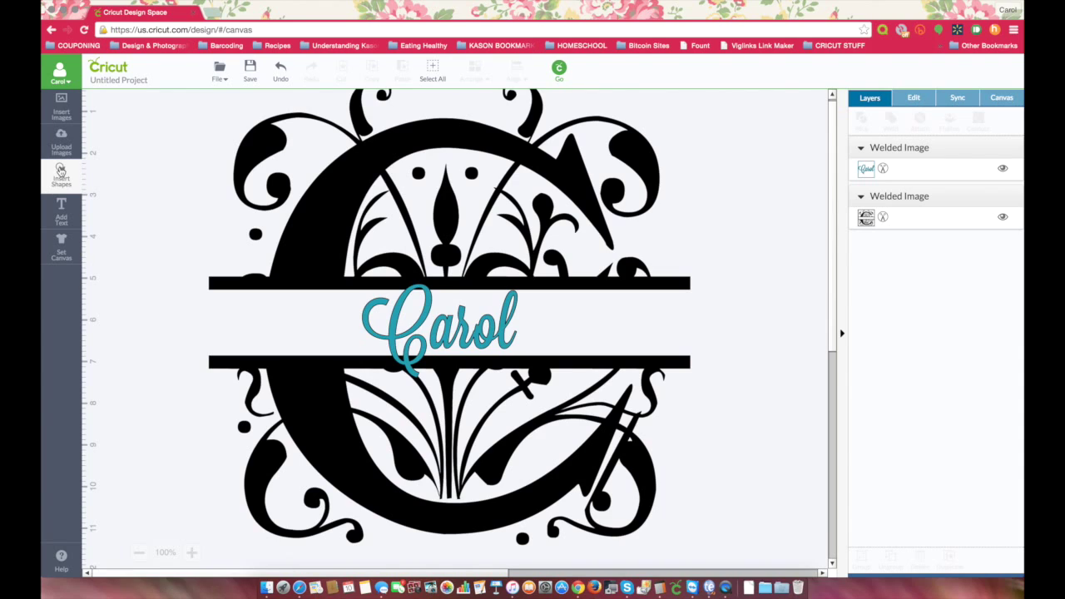
pyautogui.click(61, 172)
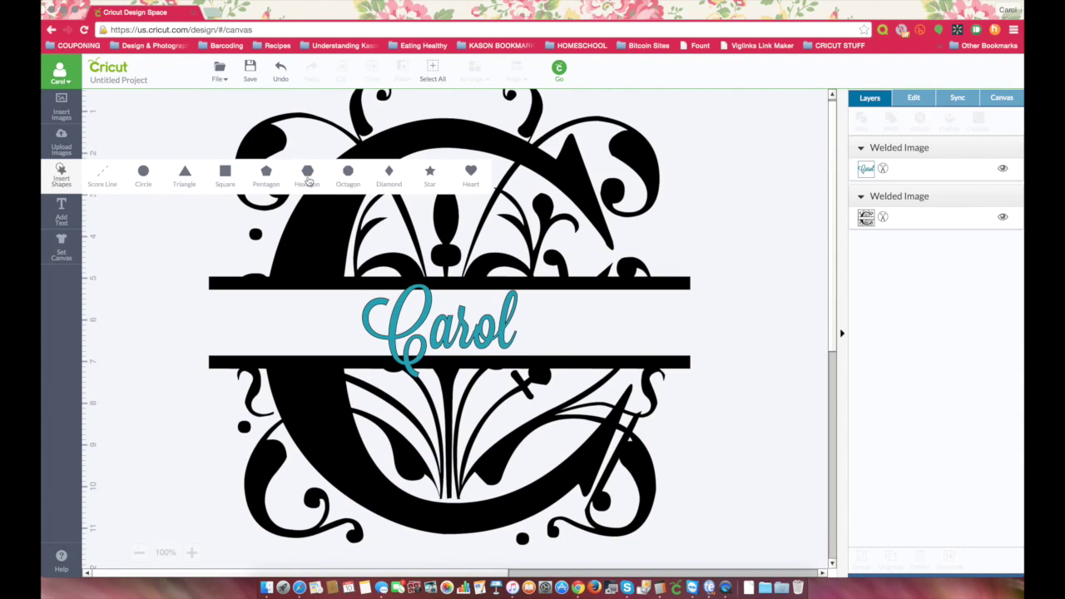
pyautogui.click(58, 173)
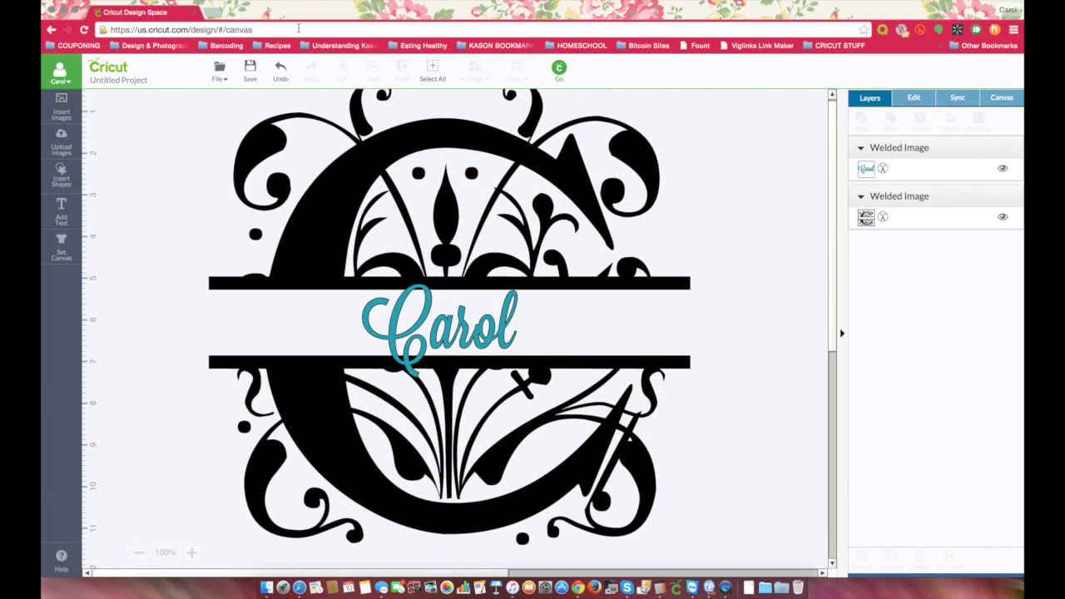